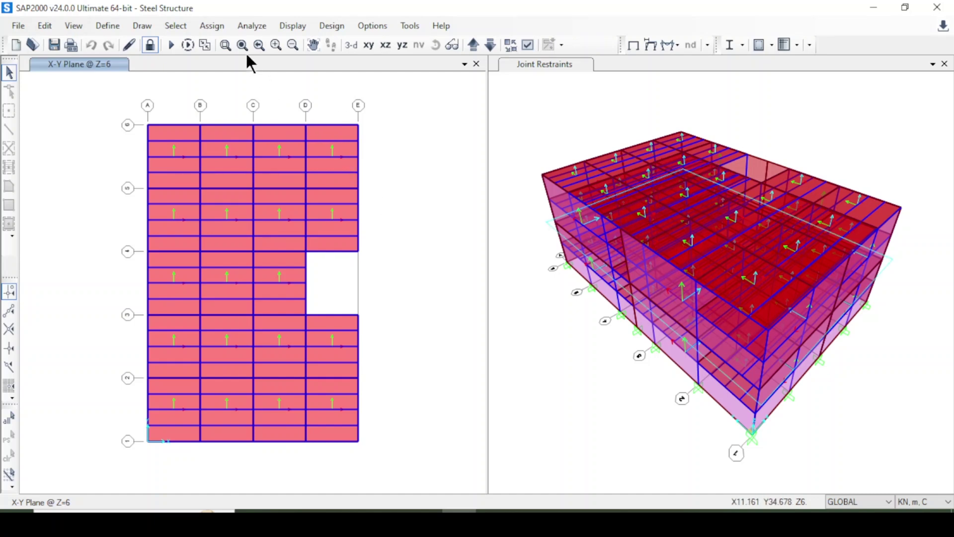
# Open the Analyze menu for the steel frame model.
pyautogui.click(251, 25)
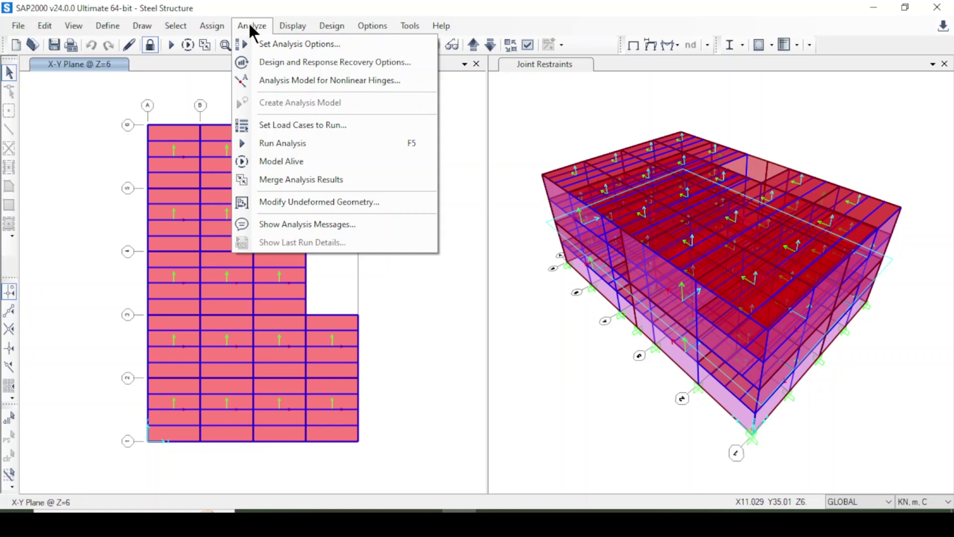
# Run all load cases and dismiss the analysis messages (0 errors, 1 warning).
pyautogui.click(290, 144)
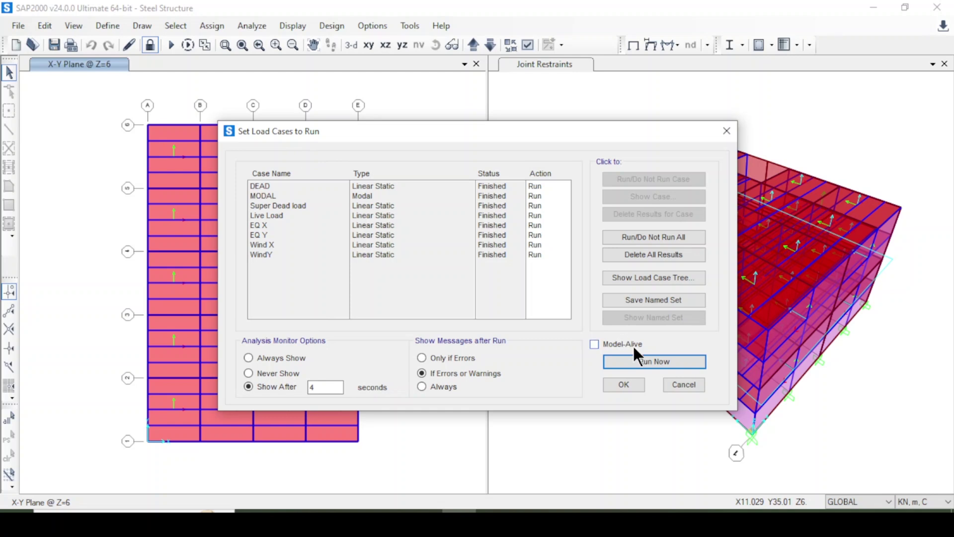
pyautogui.click(654, 361)
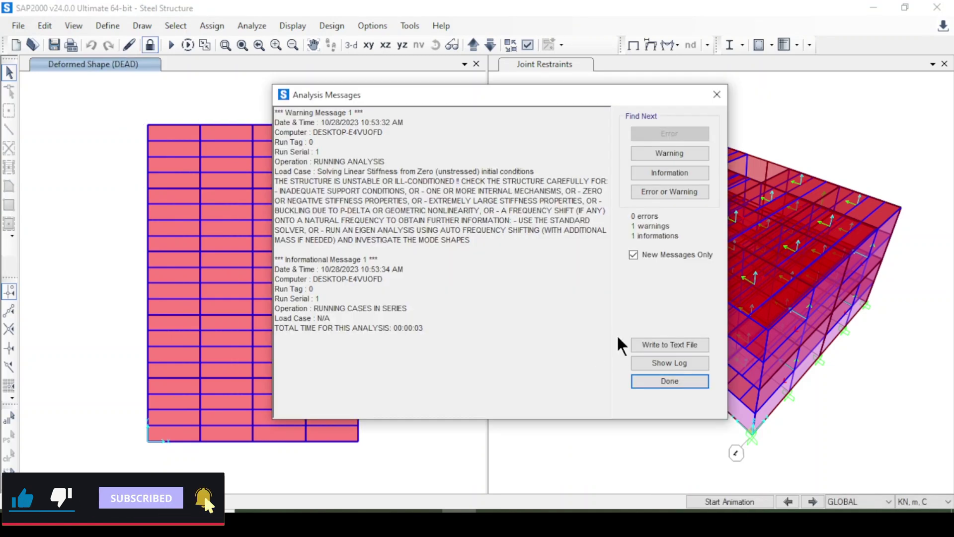
pyautogui.click(661, 383)
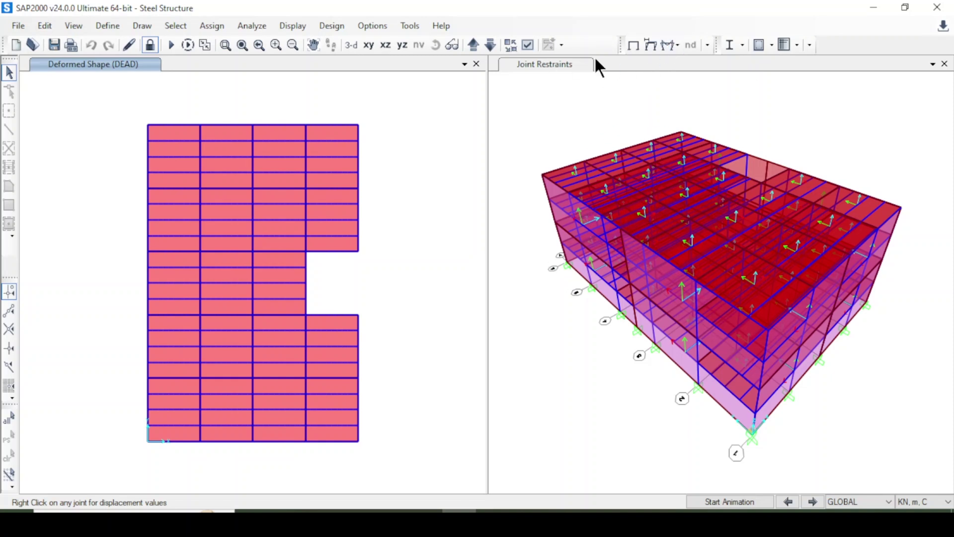
# Draw the DEAD-case Moment 3-3 diagram on the frames and move the settings dialog aside.
pyautogui.click(672, 46)
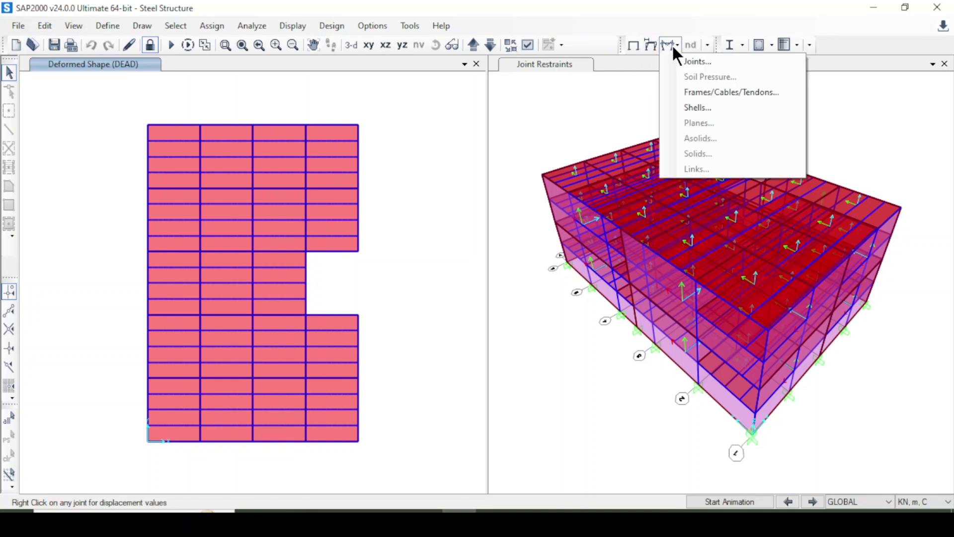
pyautogui.click(689, 97)
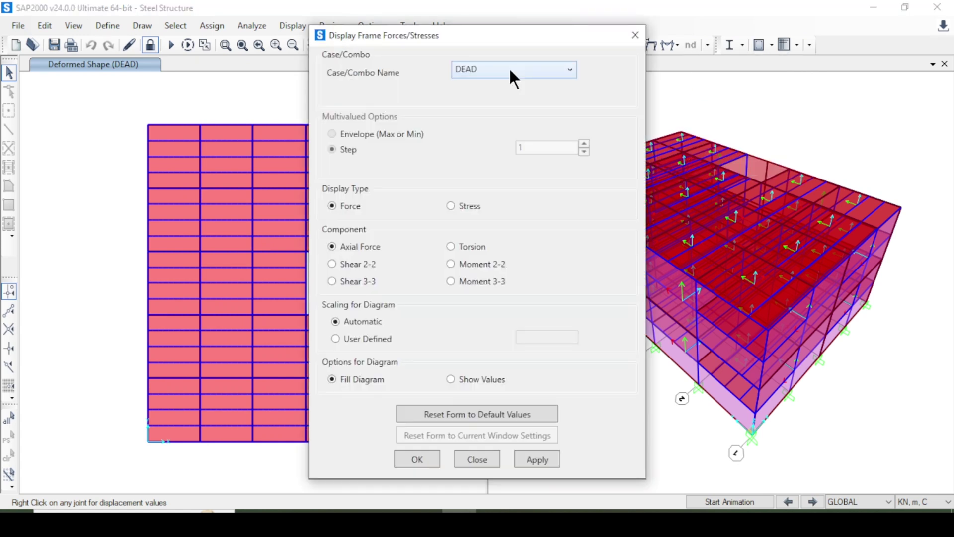
pyautogui.click(511, 70)
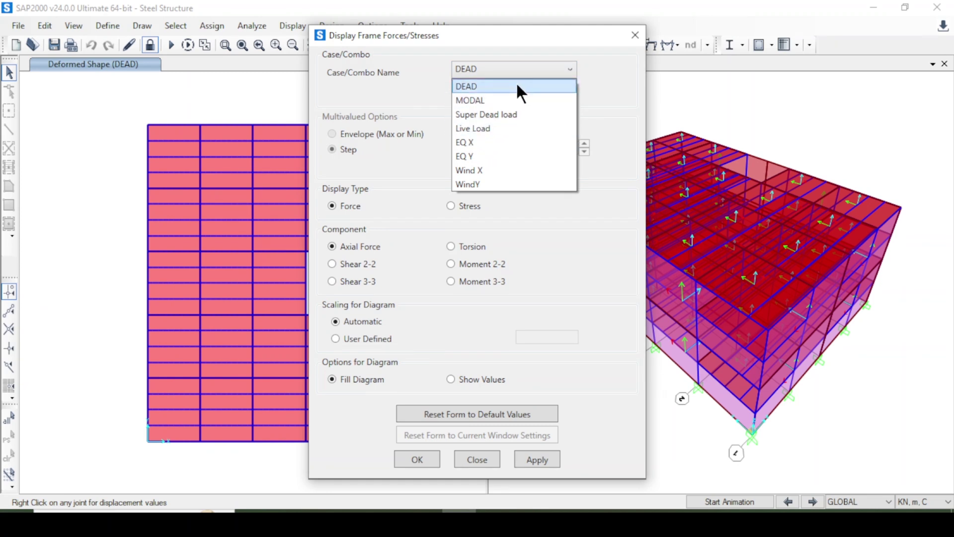
pyautogui.click(426, 102)
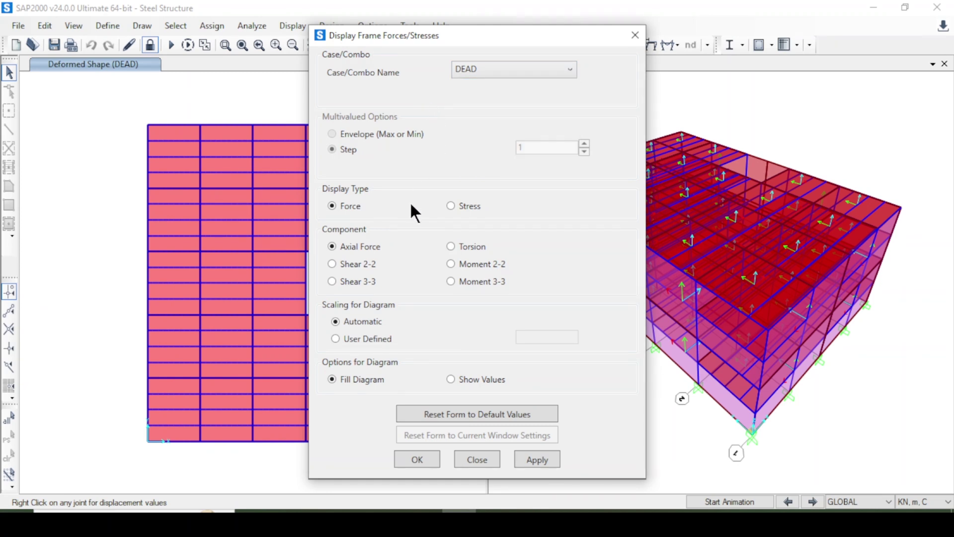
pyautogui.click(479, 283)
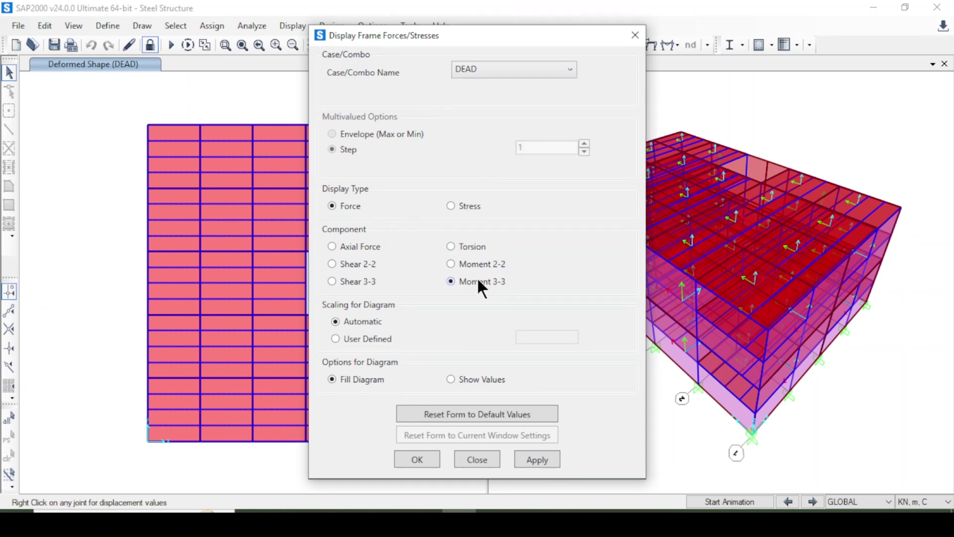
pyautogui.click(526, 459)
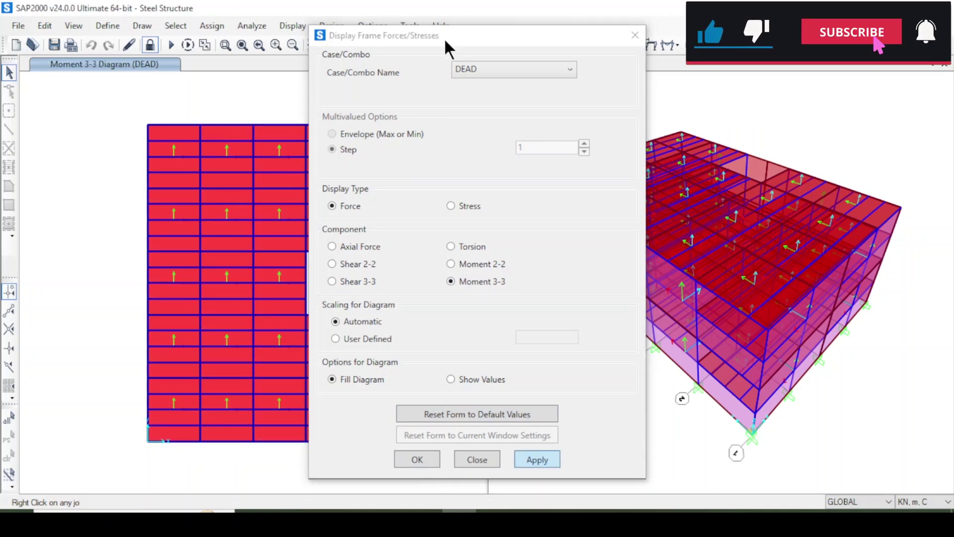
pyautogui.moveTo(445, 40); pyautogui.dragTo(632, 27)
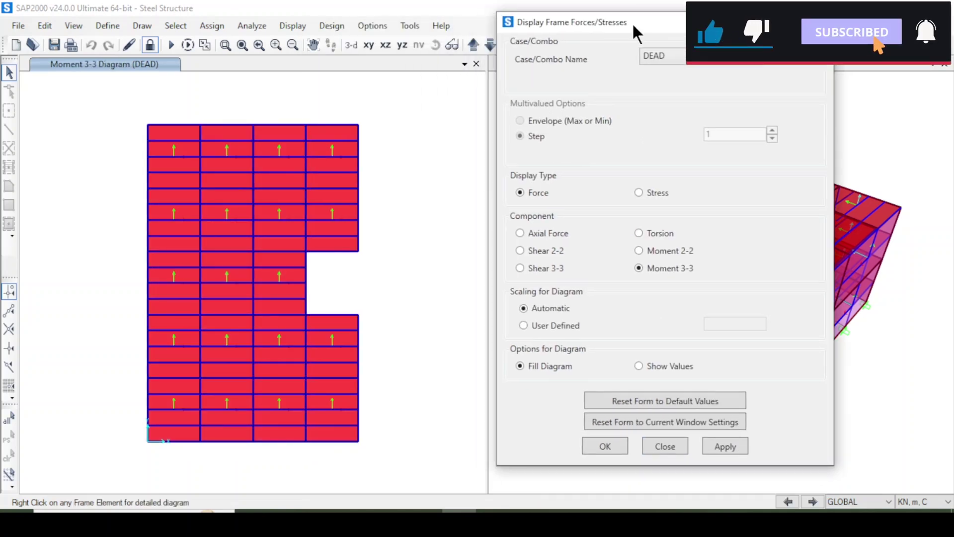
pyautogui.click(441, 240)
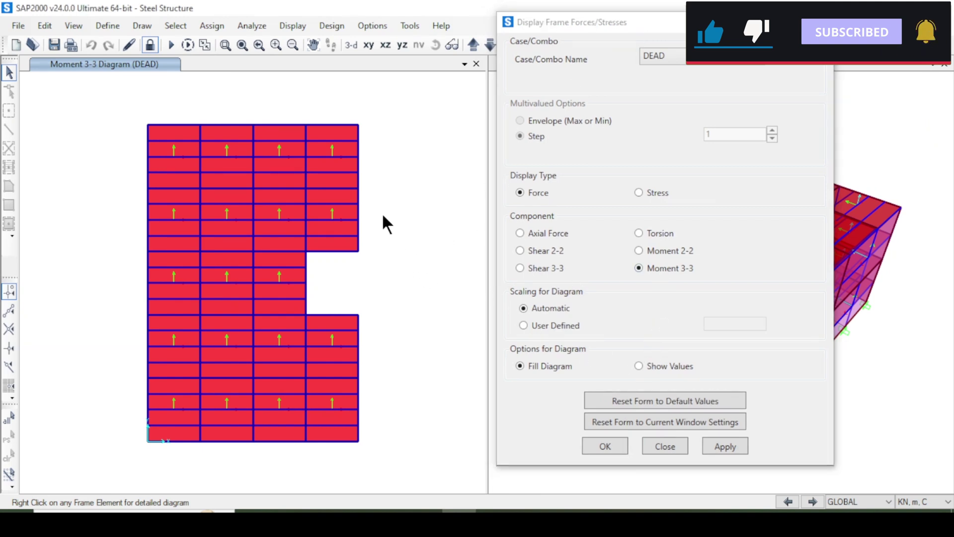
# Show the Moment 3-3 values on a zoomed-in YZ elevation.
pyautogui.click(401, 46)
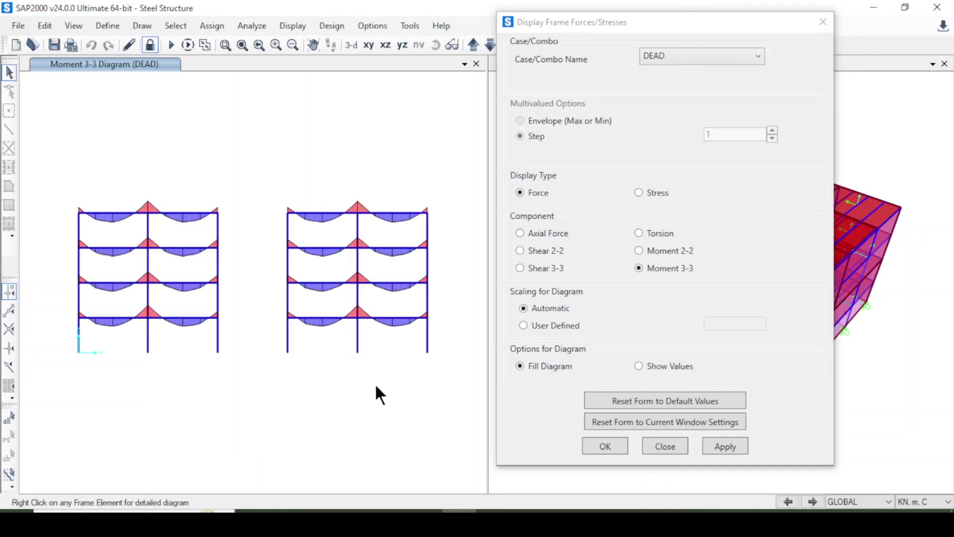
pyautogui.click(652, 367)
pyautogui.click(720, 444)
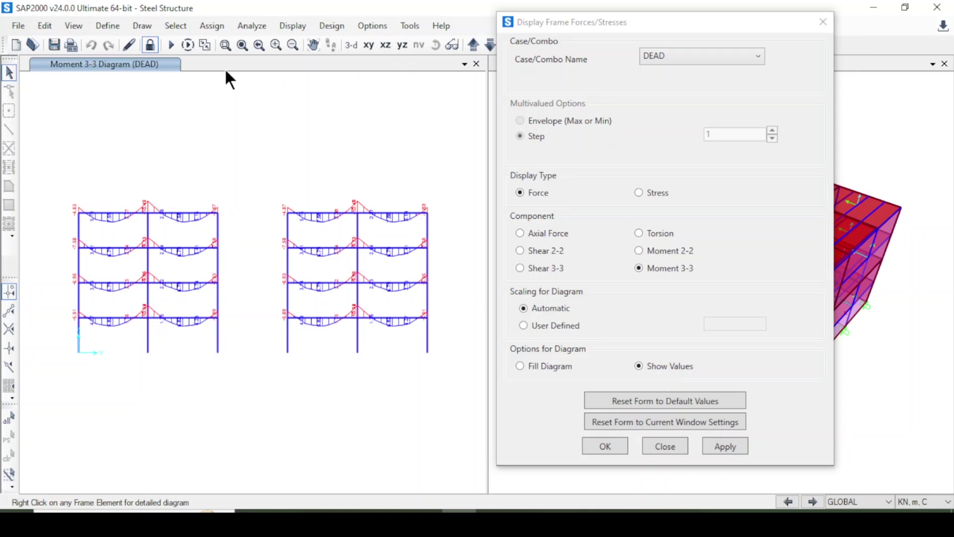
pyautogui.click(272, 45)
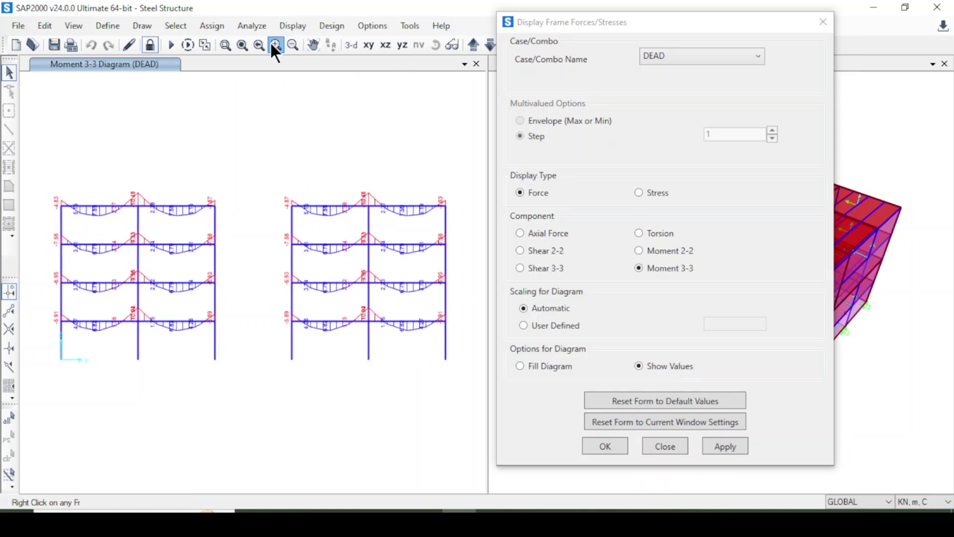
pyautogui.click(273, 46)
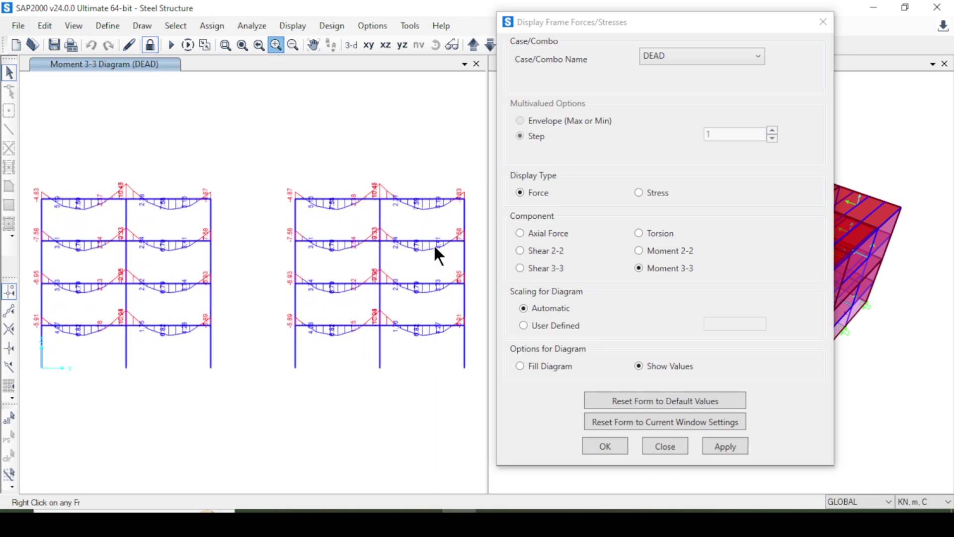
pyautogui.hotkey('shift', 'F2')
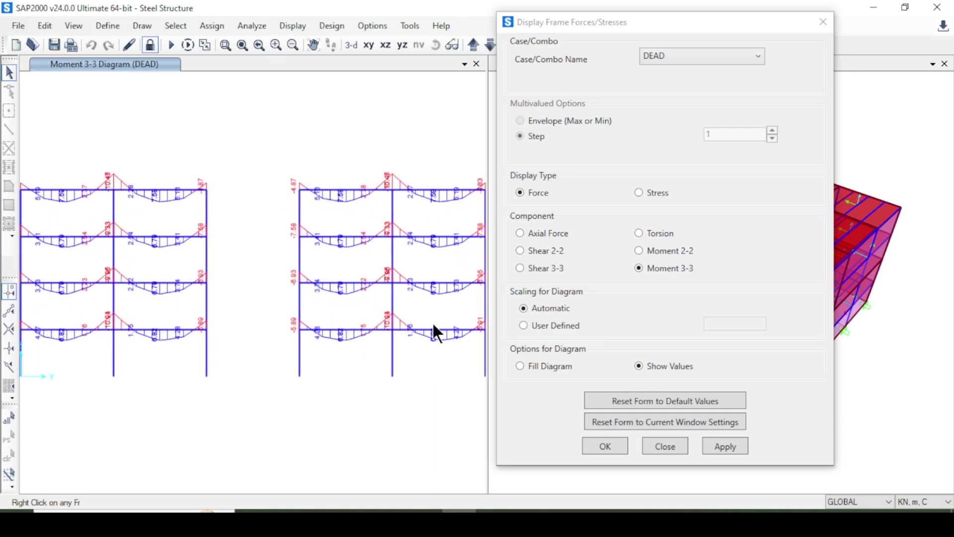
# Switch the moment diagrams back to filled display without values.
pyautogui.click(560, 368)
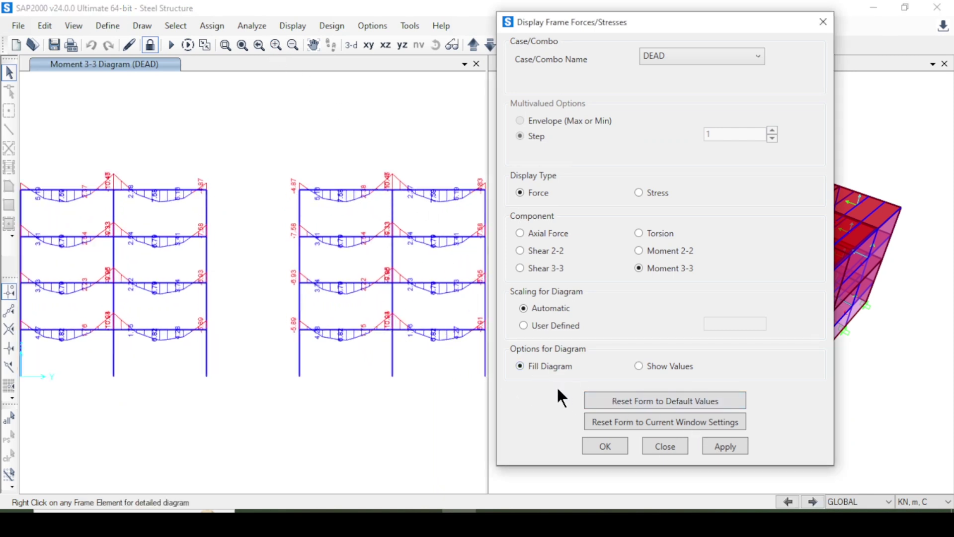
pyautogui.click(720, 444)
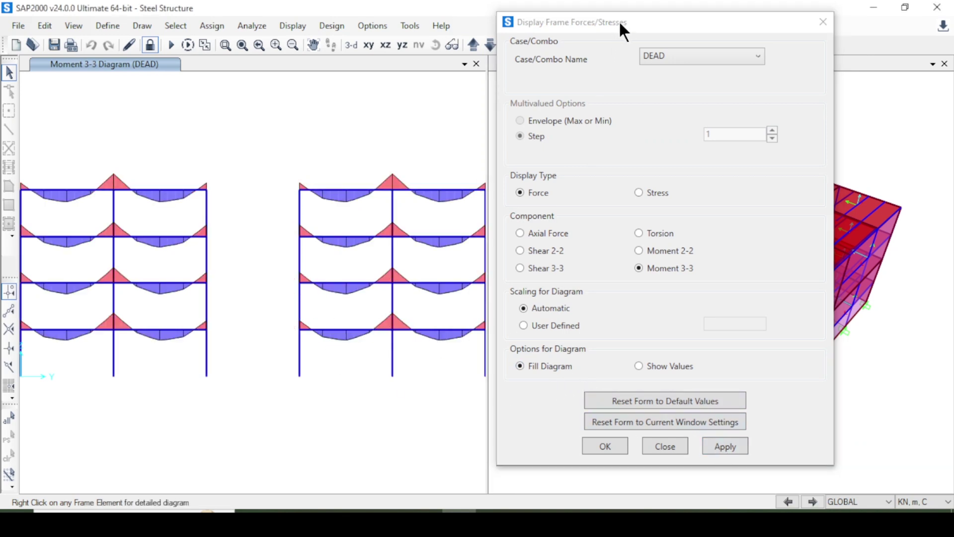
pyautogui.moveTo(621, 22); pyautogui.dragTo(679, 19)
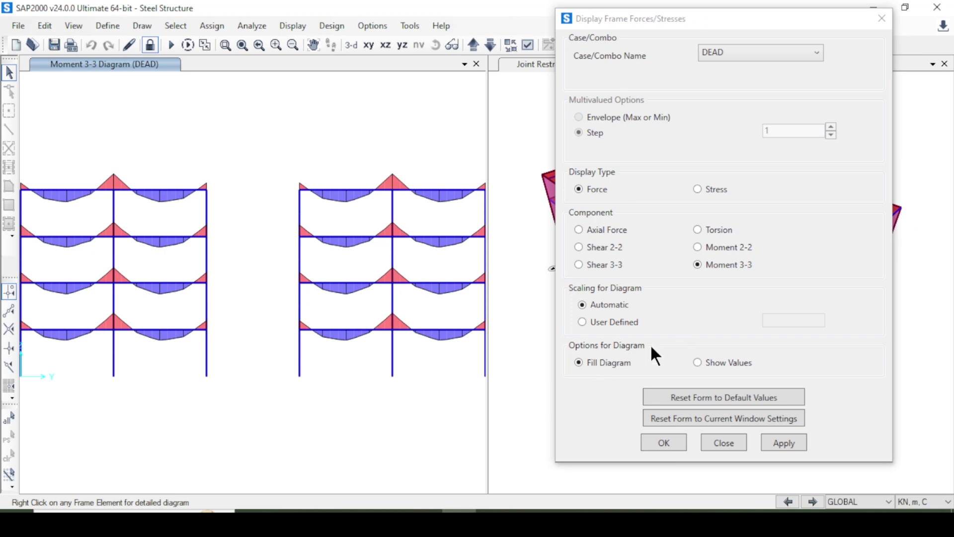
# Show the DEAD Shear 2-2 diagram with labelled values and close the force settings.
pyautogui.click(606, 247)
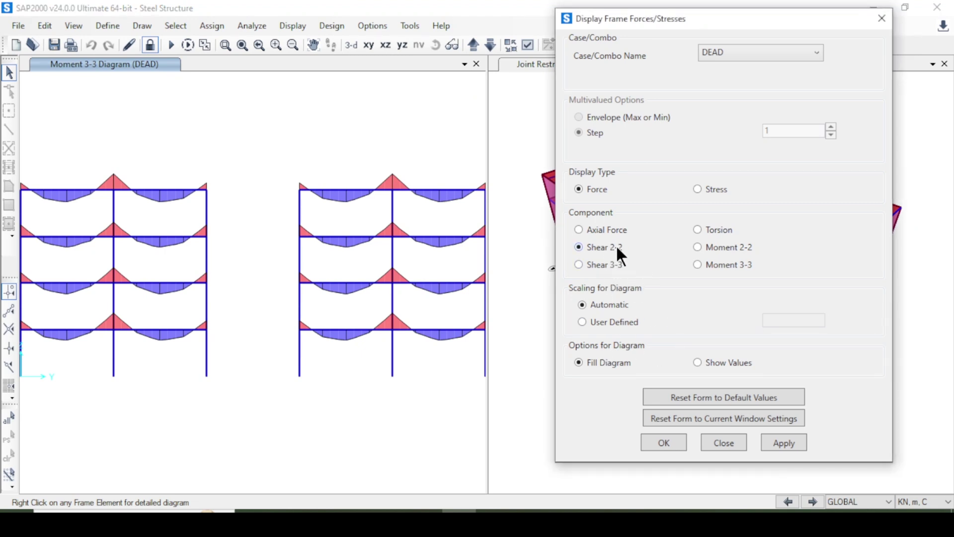
pyautogui.click(786, 441)
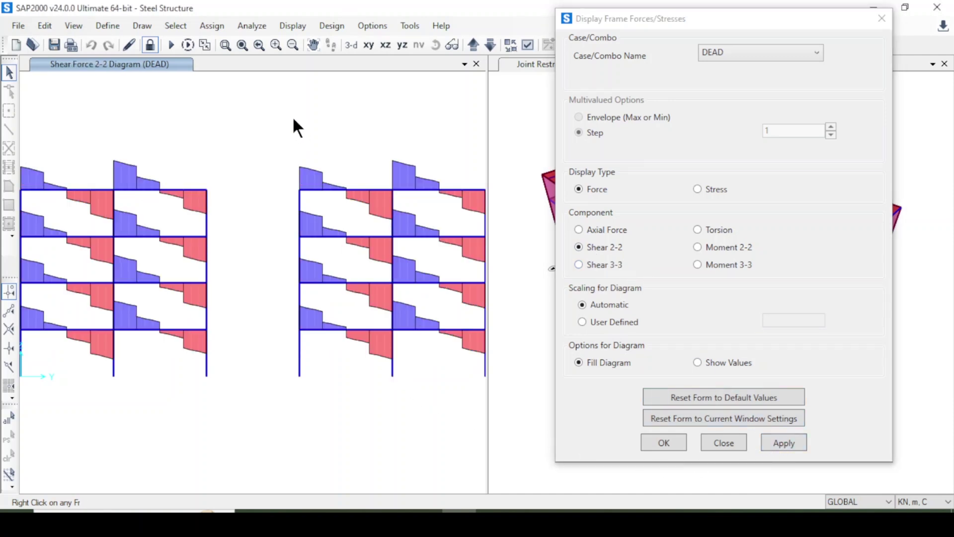
pyautogui.click(705, 362)
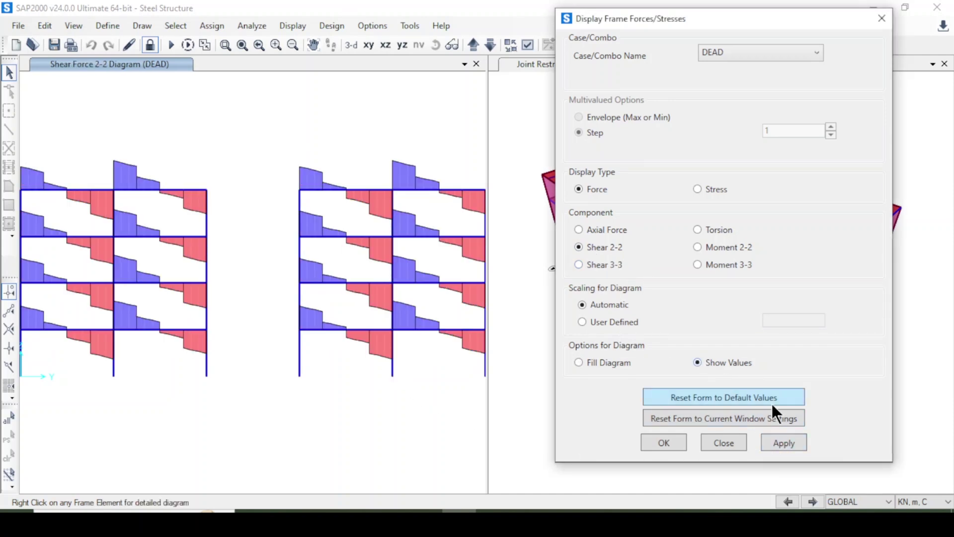
pyautogui.click(789, 442)
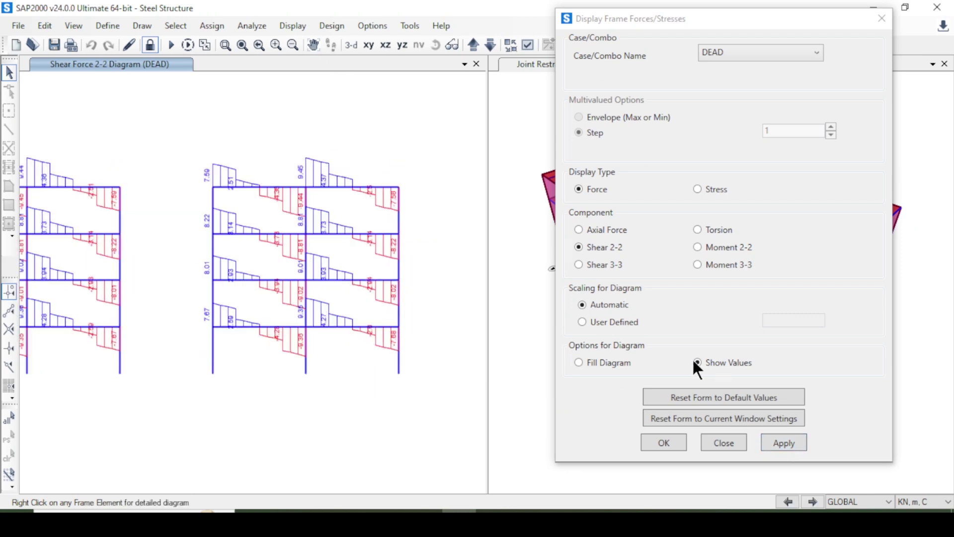
pyautogui.click(737, 51)
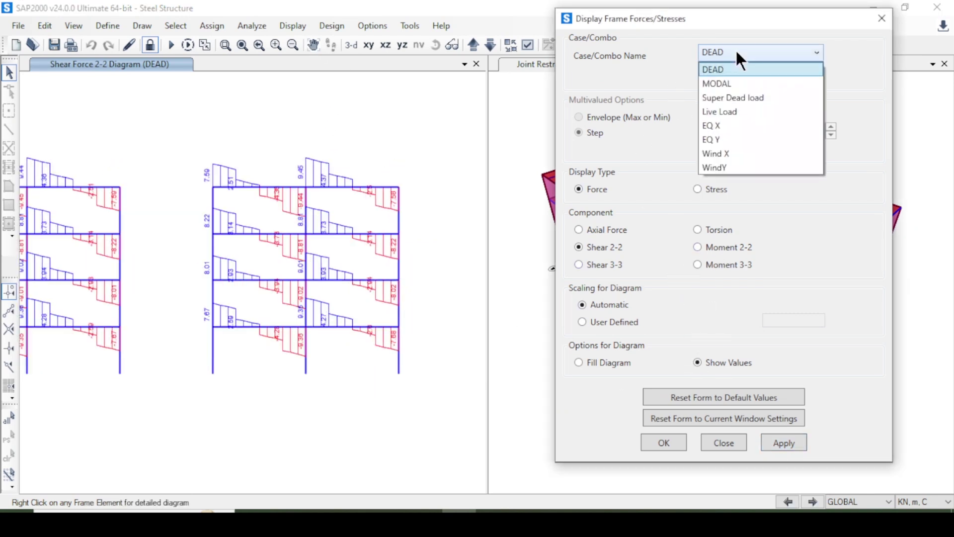
pyautogui.click(736, 49)
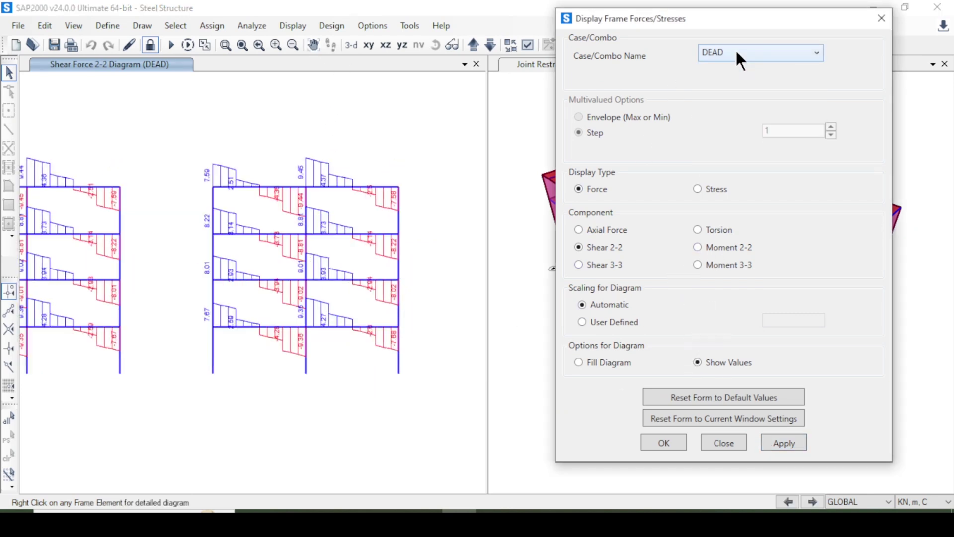
pyautogui.click(663, 440)
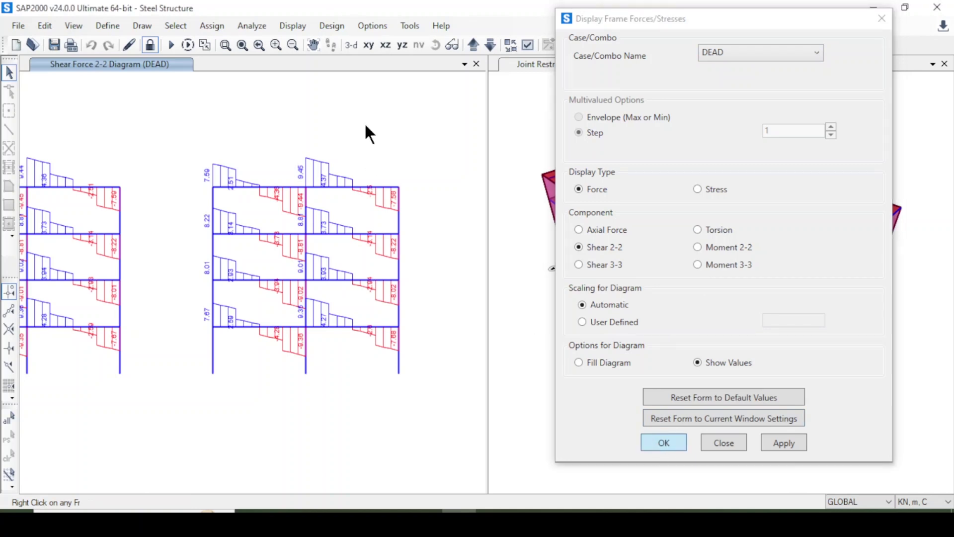
pyautogui.click(347, 44)
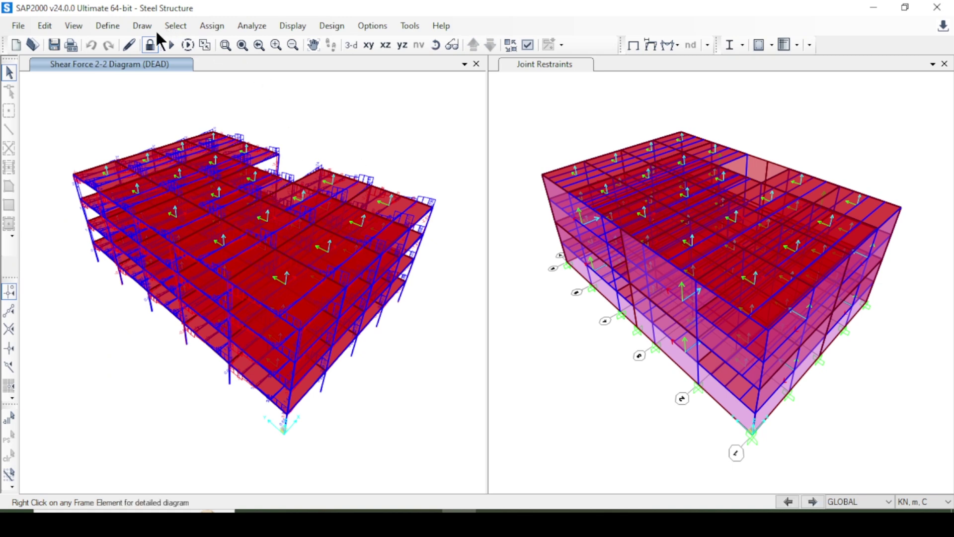
# Add default Steel Frame Design combos with AISC 360-16 settings and review UDSTL1–UDSTL17.
pyautogui.click(104, 28)
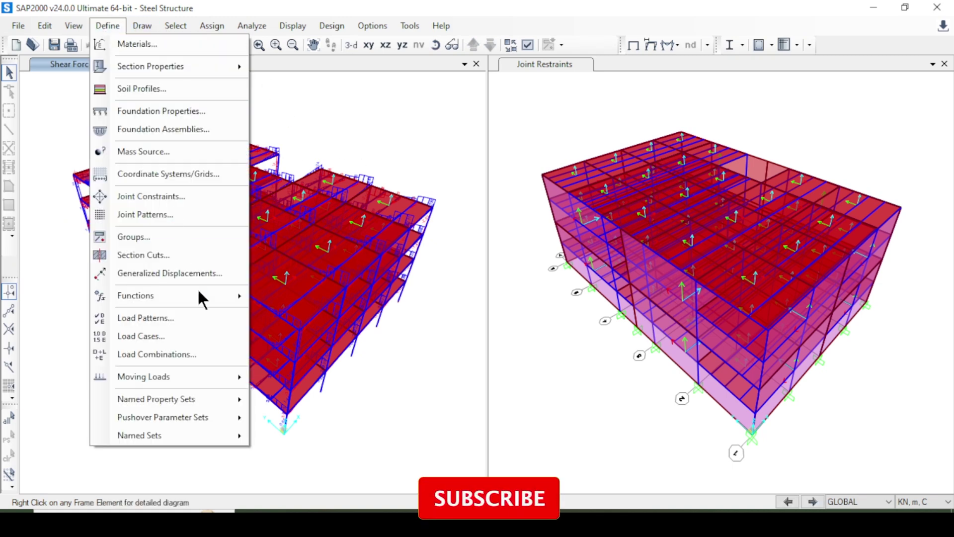
pyautogui.click(201, 354)
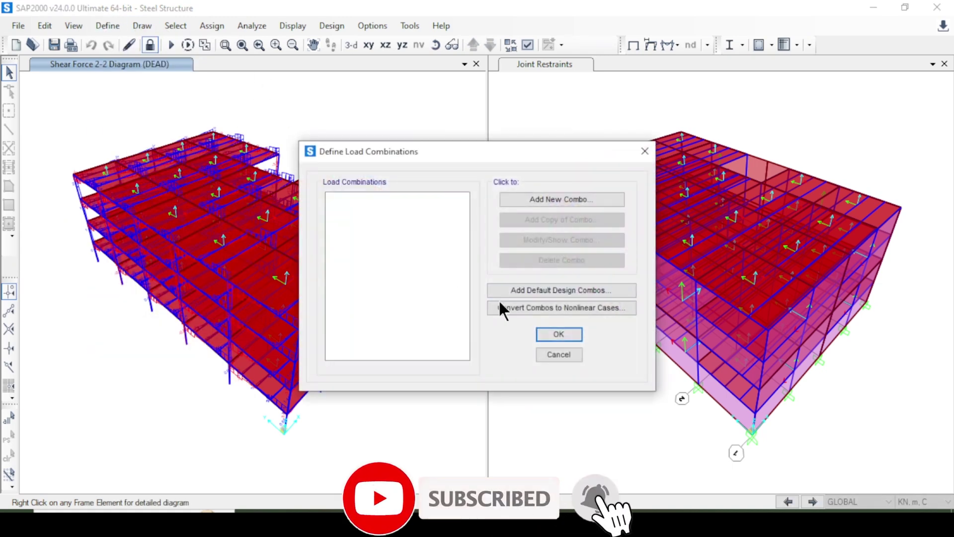
pyautogui.click(524, 291)
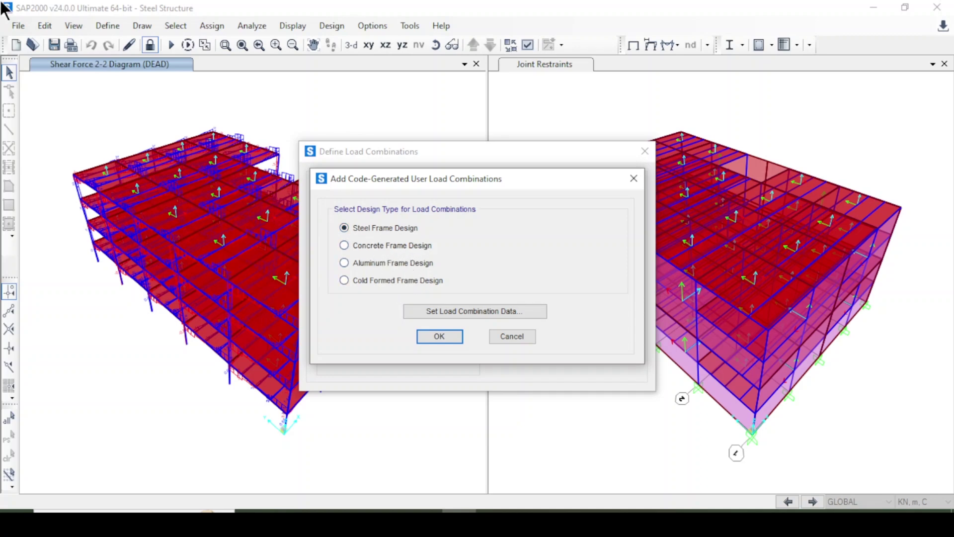
pyautogui.click(452, 312)
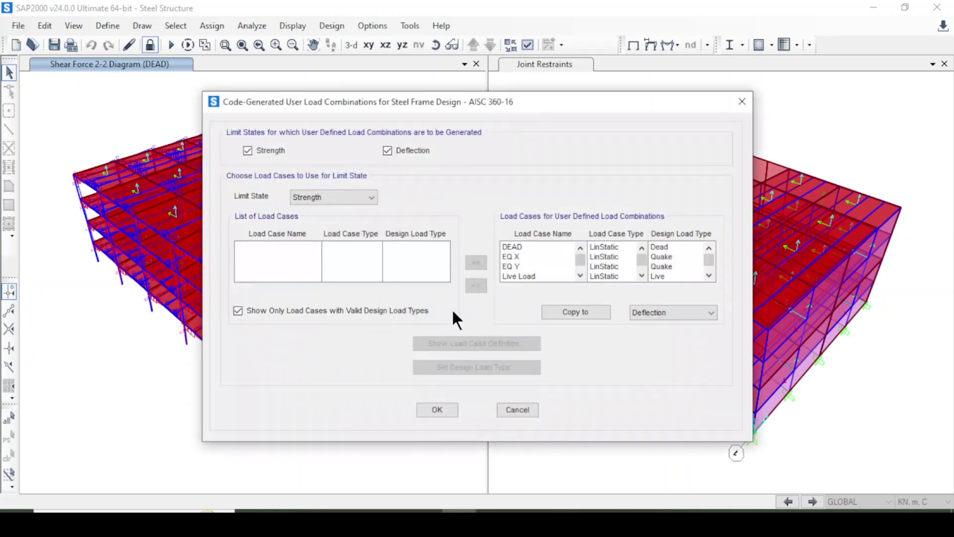
pyautogui.click(454, 410)
pyautogui.click(435, 333)
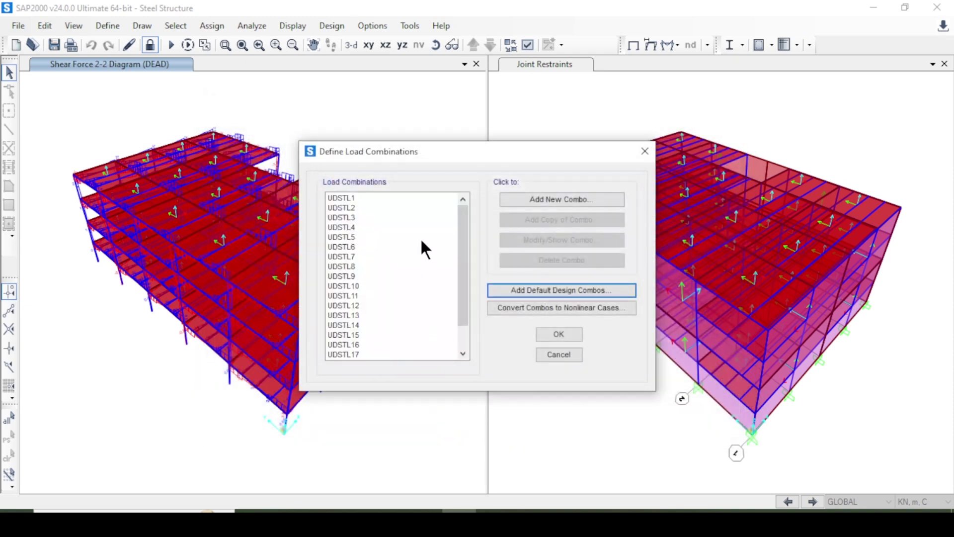
pyautogui.moveTo(397, 208); pyautogui.dragTo(402, 297)
pyautogui.click(392, 344)
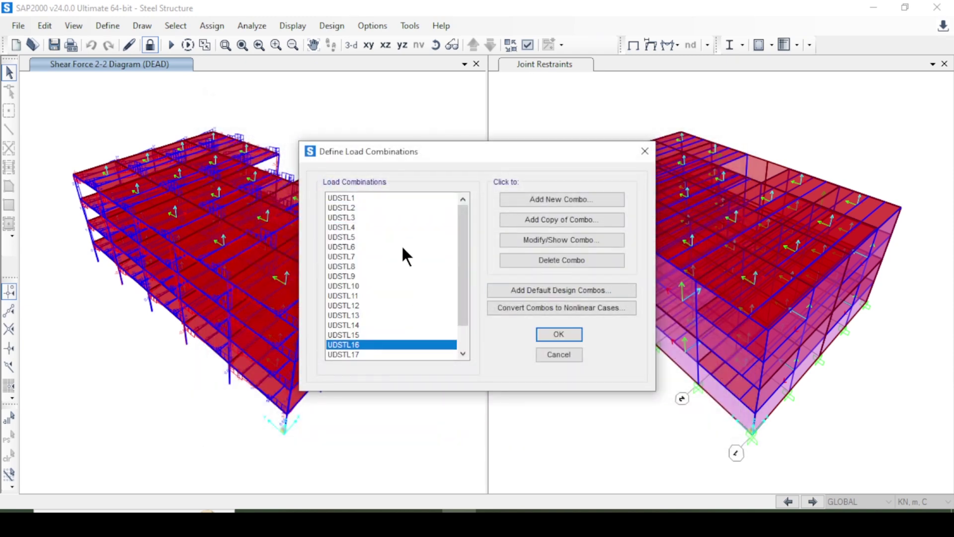
pyautogui.click(569, 333)
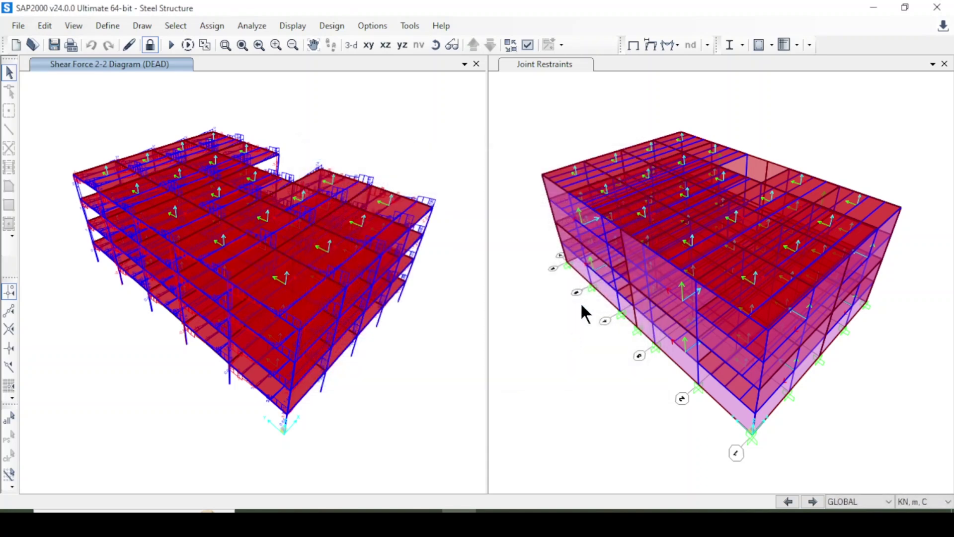
# Draw the Moment 3-3 frame diagrams for combination UDSTL2.
pyautogui.click(677, 44)
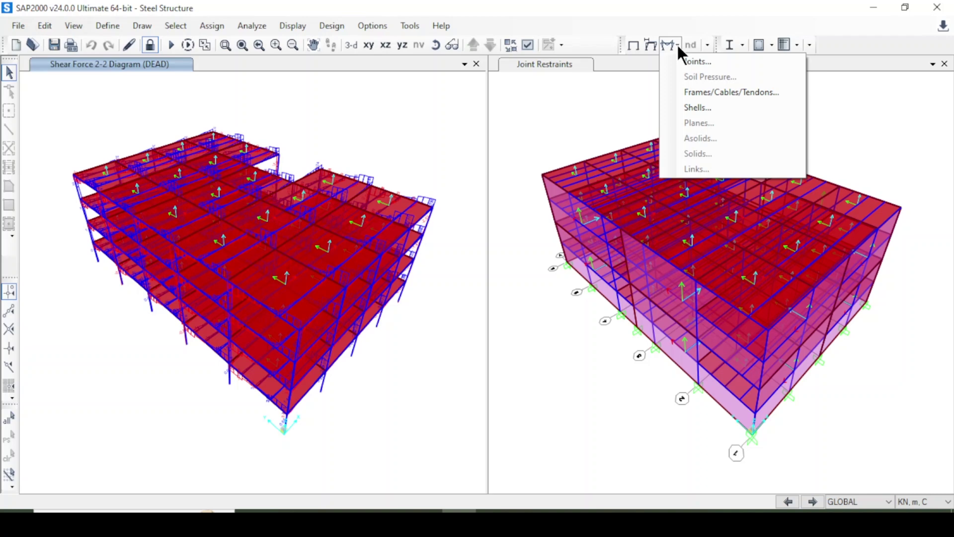
pyautogui.click(706, 92)
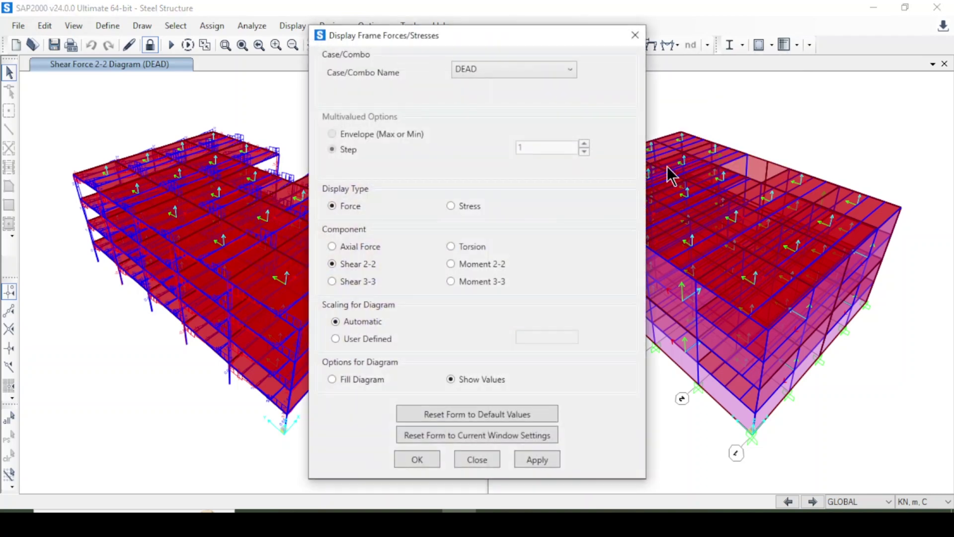
pyautogui.click(510, 70)
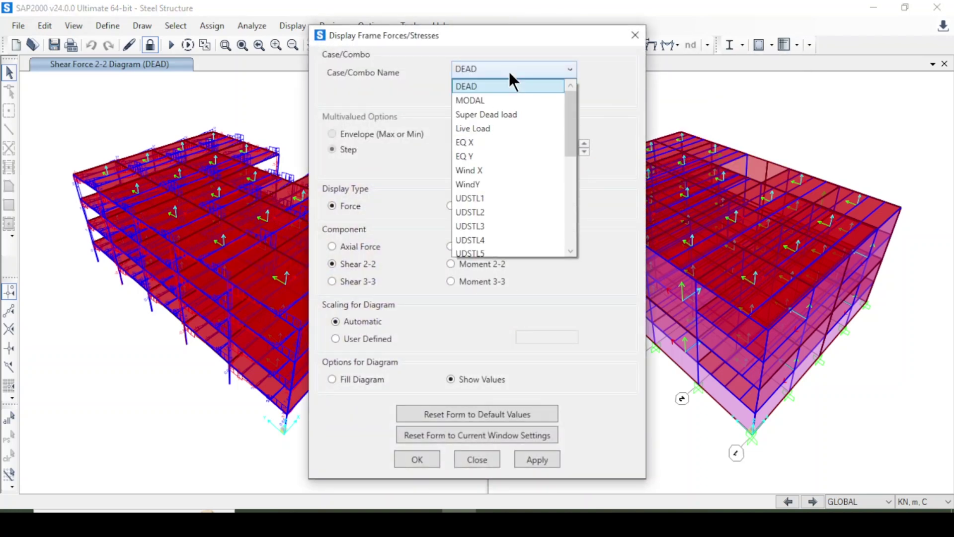
pyautogui.click(490, 212)
pyautogui.moveTo(454, 34); pyautogui.dragTo(640, 42)
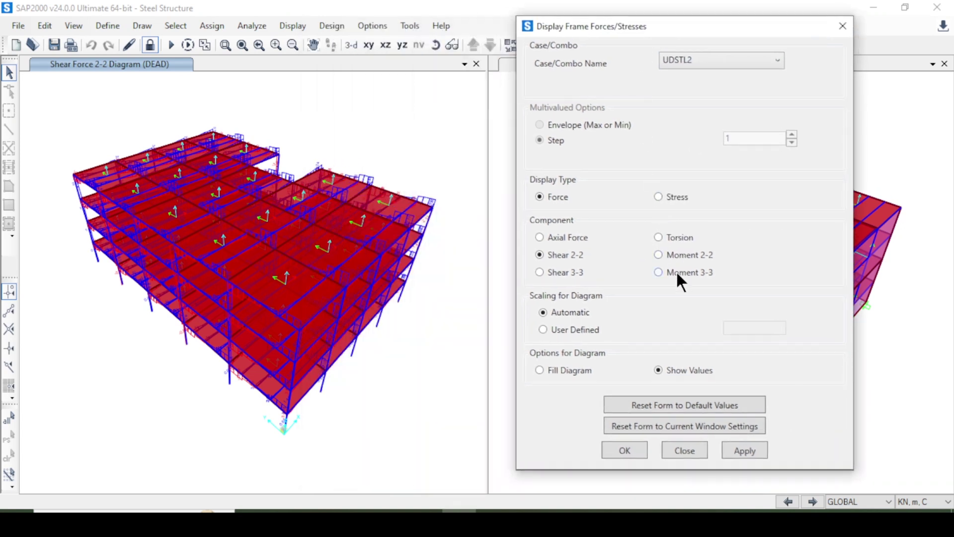
pyautogui.click(743, 450)
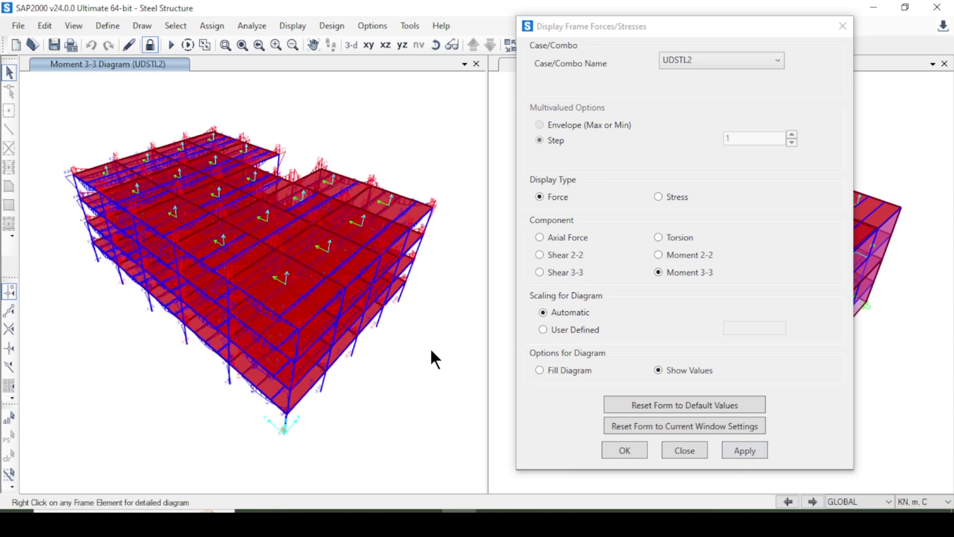
# Review the UDSTL2 moment diagrams in XZ, plan and zoomed YZ views.
pyautogui.click(384, 46)
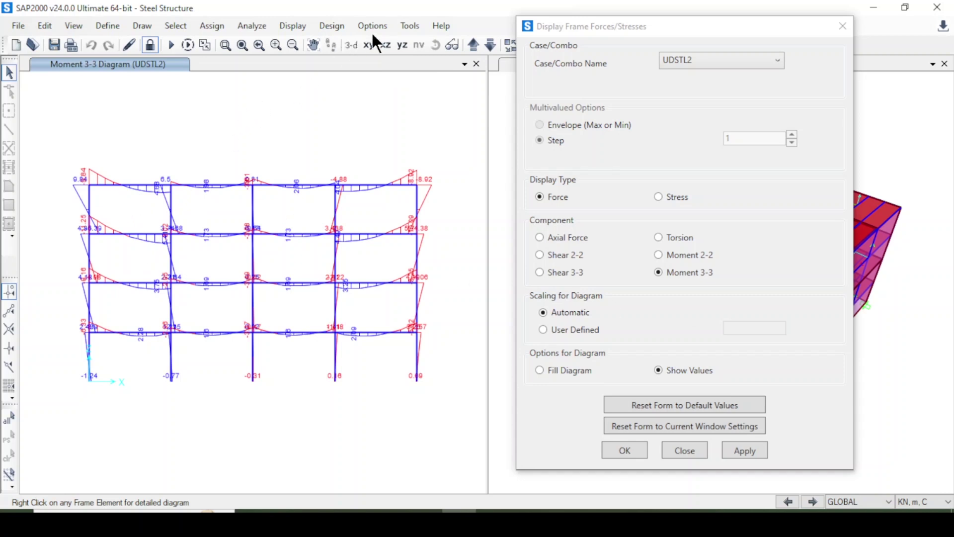
pyautogui.click(368, 45)
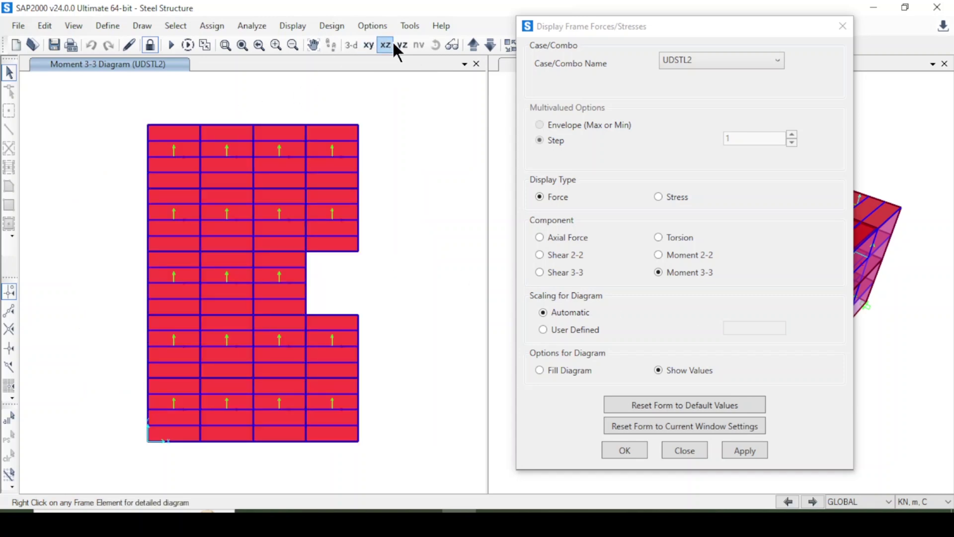
pyautogui.click(405, 44)
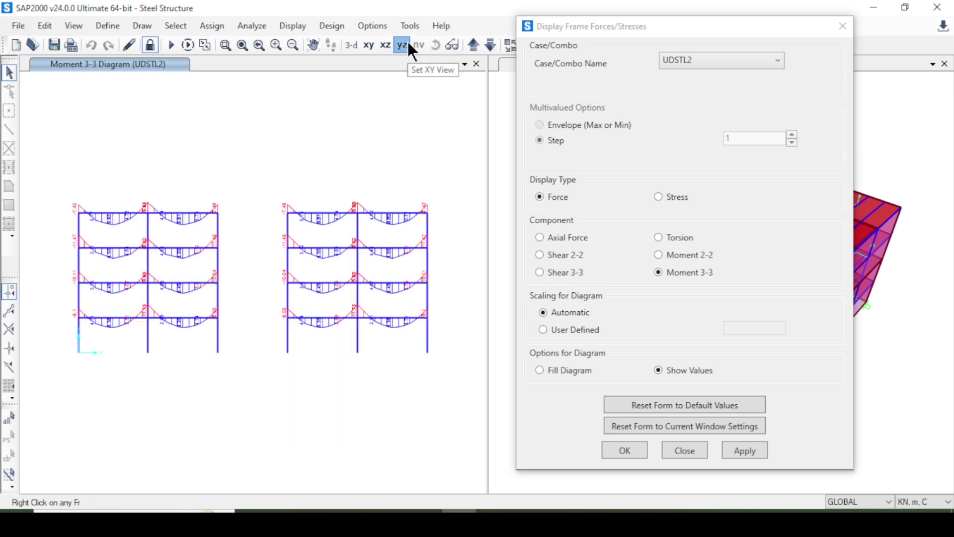
pyautogui.click(274, 45)
pyautogui.click(276, 45)
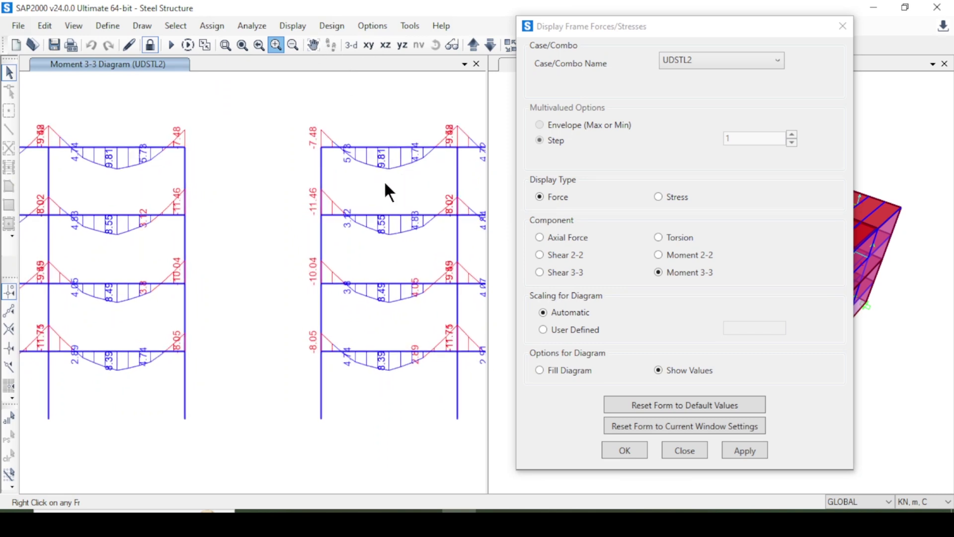
pyautogui.click(313, 44)
pyautogui.moveTo(407, 201); pyautogui.dragTo(249, 221)
# Redraw the diagrams for UDSTL12, first as Moment 3-3, then as Shear 2-2.
pyautogui.click(696, 60)
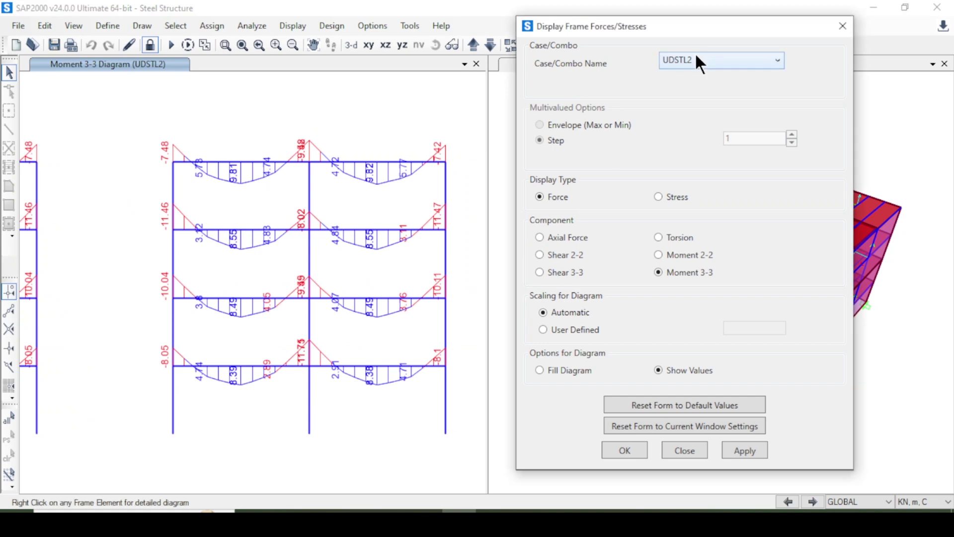
pyautogui.click(695, 218)
pyautogui.click(747, 449)
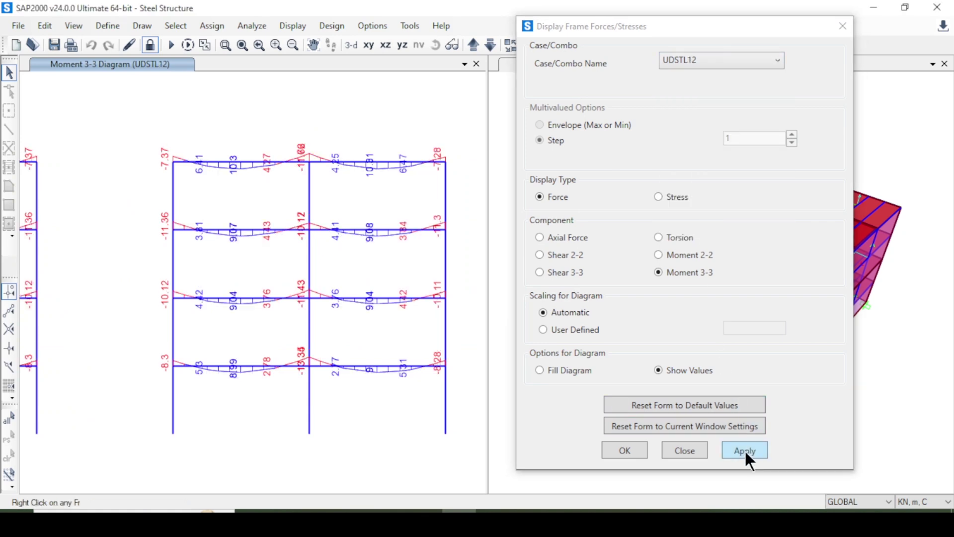
pyautogui.click(705, 59)
pyautogui.click(741, 256)
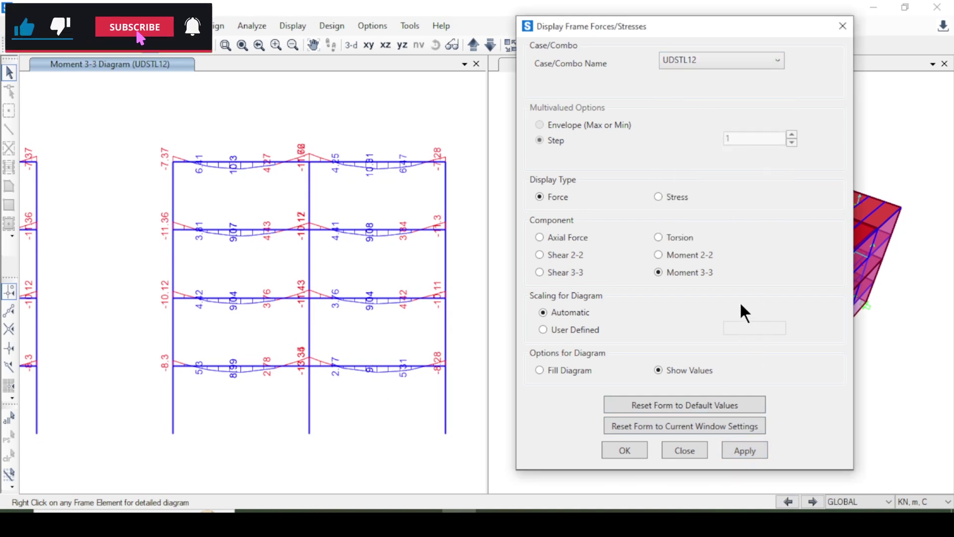
pyautogui.click(565, 256)
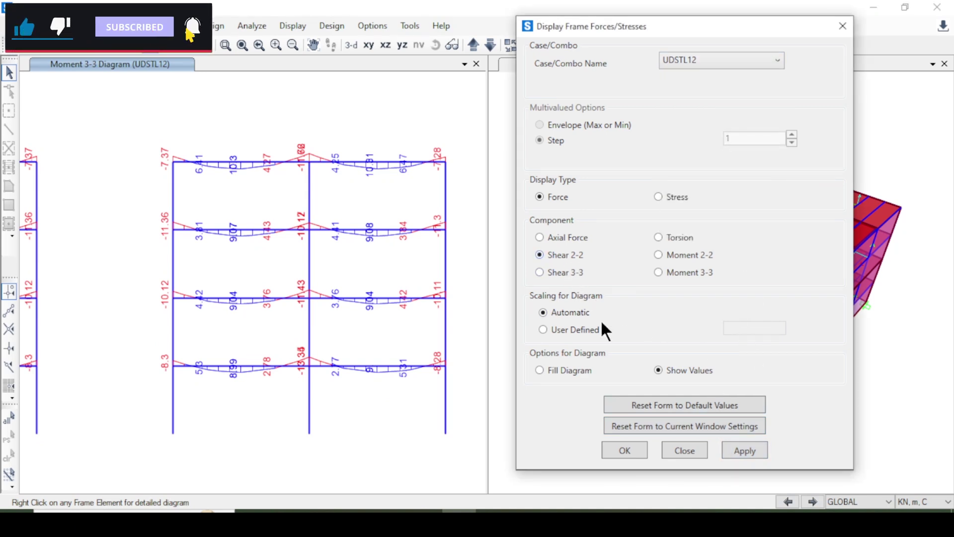
pyautogui.click(733, 449)
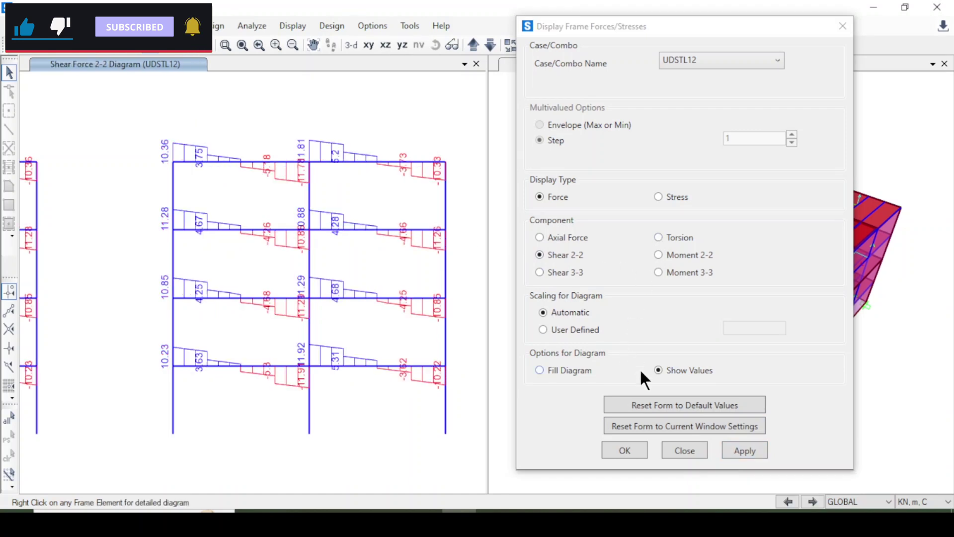
# Open frame 350's detailed diagrams and read its values at location 2.
pyautogui.click(633, 447)
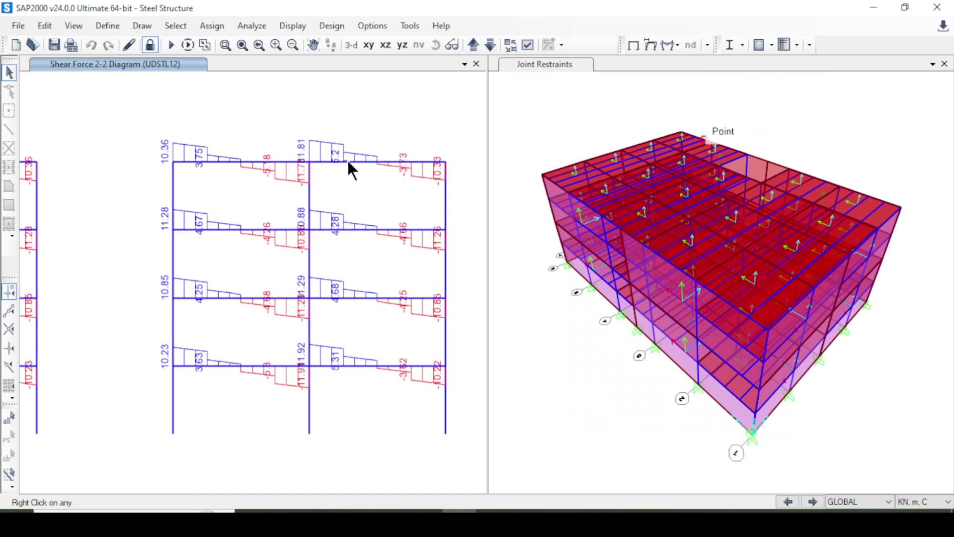
pyautogui.moveTo(364, 163)
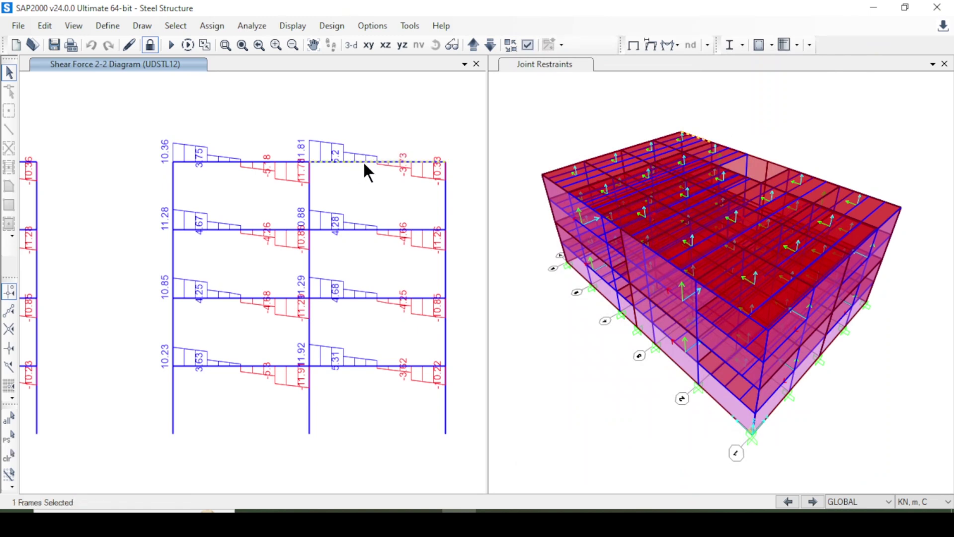
pyautogui.rightClick(363, 162)
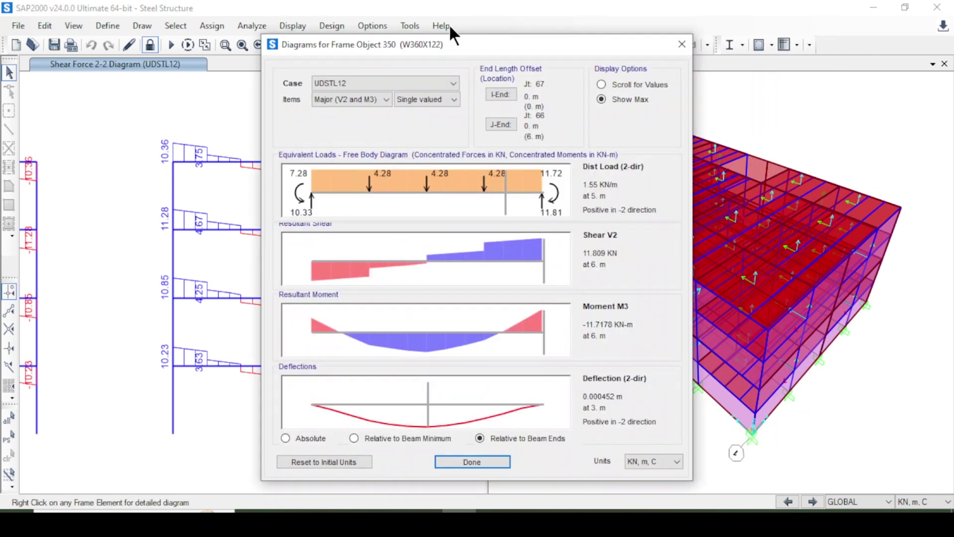
pyautogui.moveTo(453, 43); pyautogui.dragTo(514, 23)
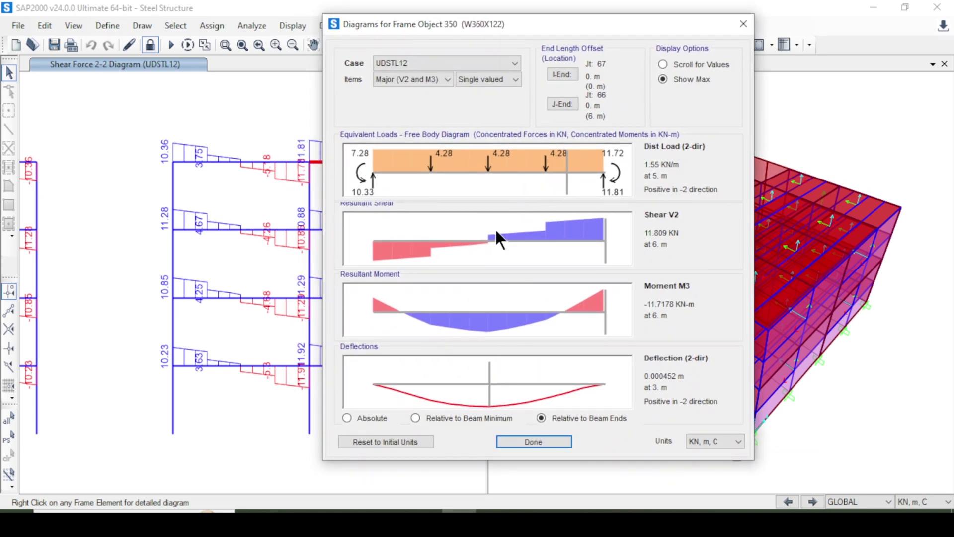
pyautogui.click(482, 190)
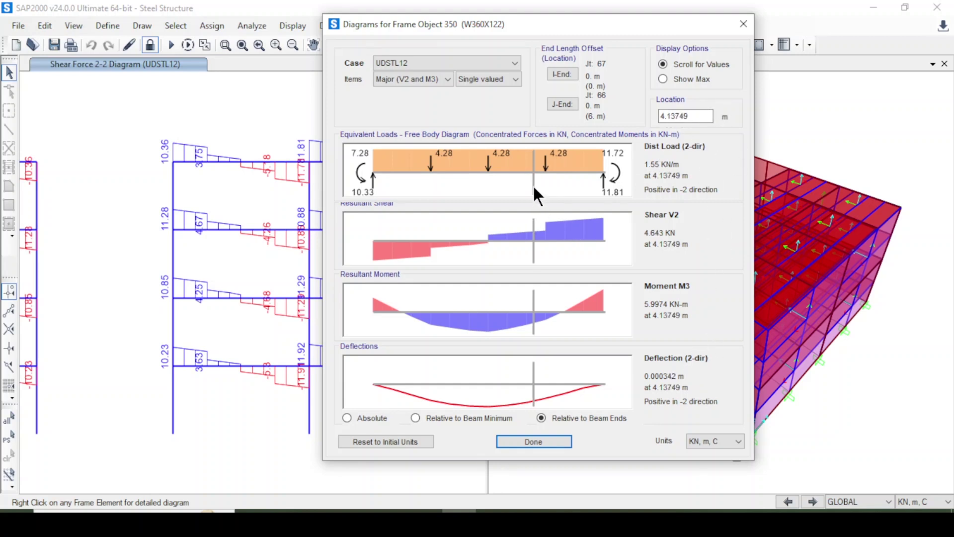
pyautogui.moveTo(701, 117); pyautogui.dragTo(565, 119)
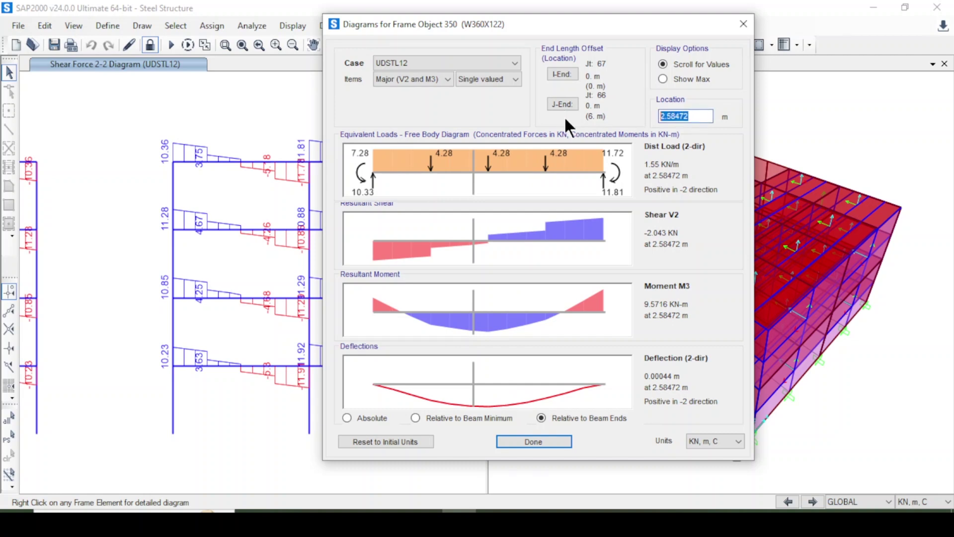
pyautogui.write('2')
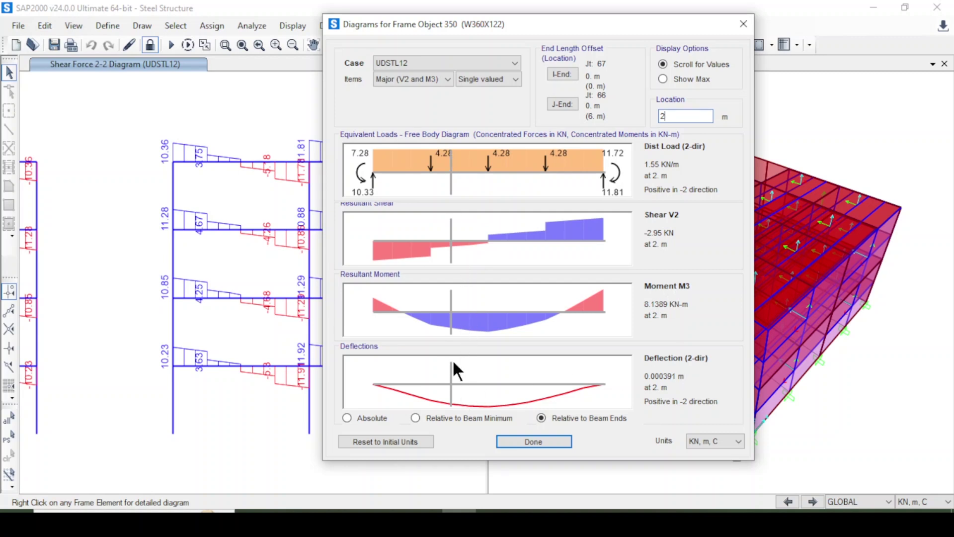
pyautogui.click(511, 221)
# Compare the frame's diagrams under UDSTL17, return to UDSTL12, and close the window.
pyautogui.click(481, 63)
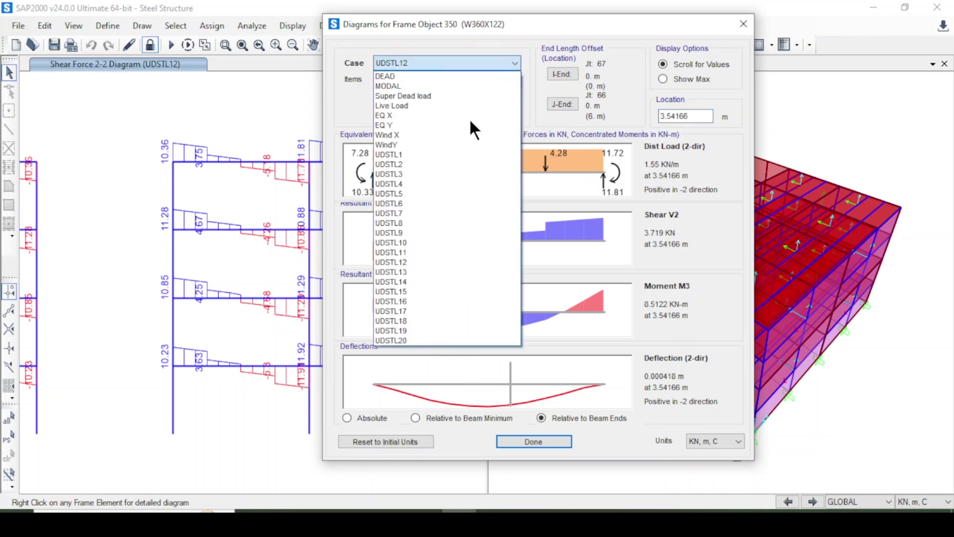
pyautogui.click(425, 311)
pyautogui.click(439, 63)
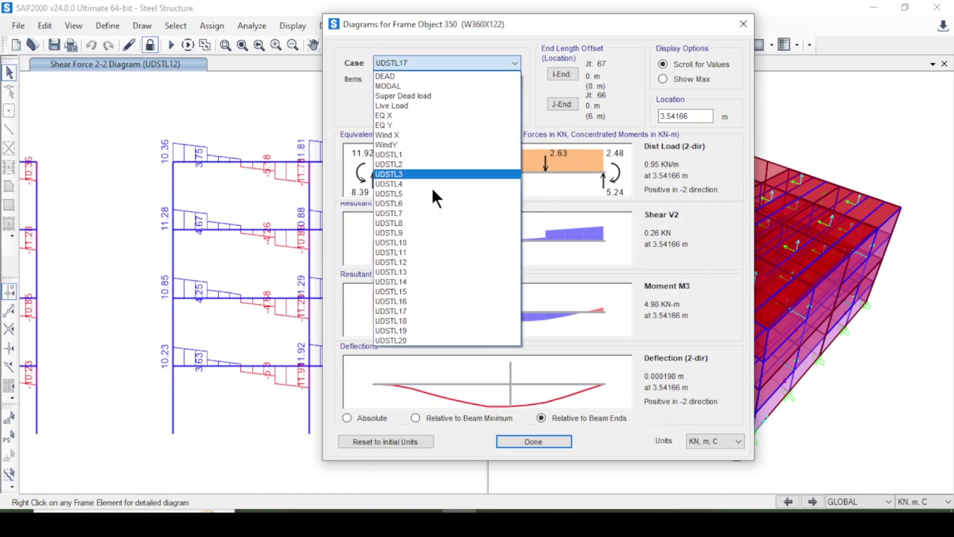
pyautogui.click(412, 261)
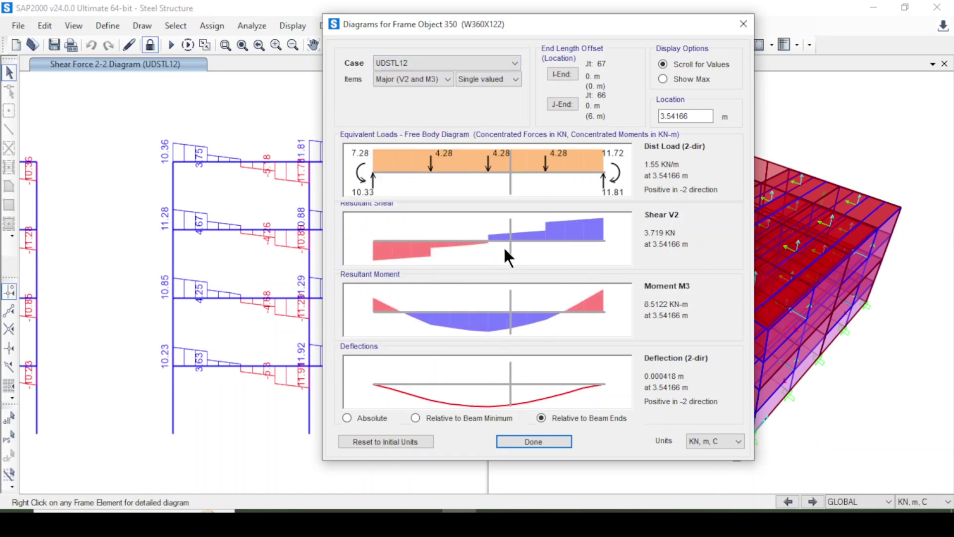
pyautogui.press('Escape')
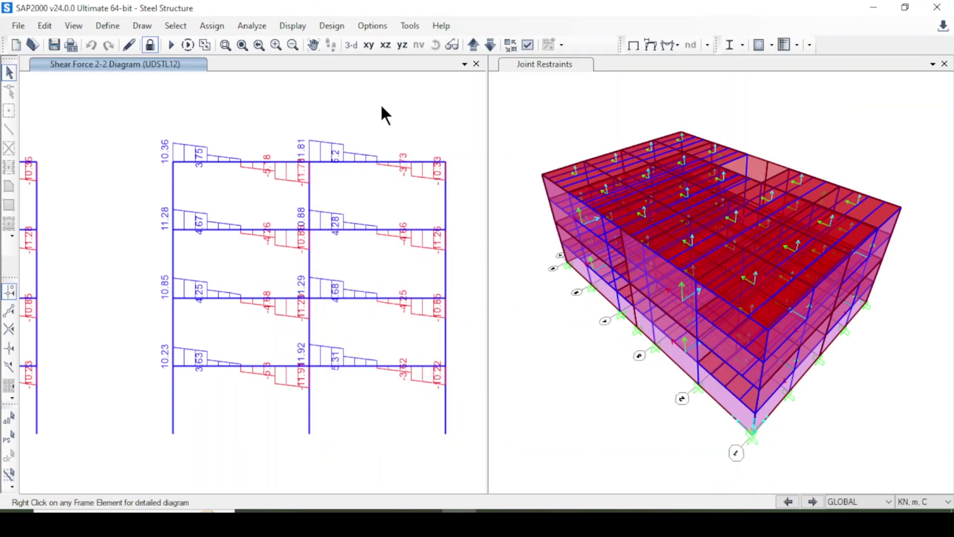
# Show a zoomed-in YZ elevation and bring up the Deformed Shape settings.
pyautogui.click(368, 44)
pyautogui.click(402, 44)
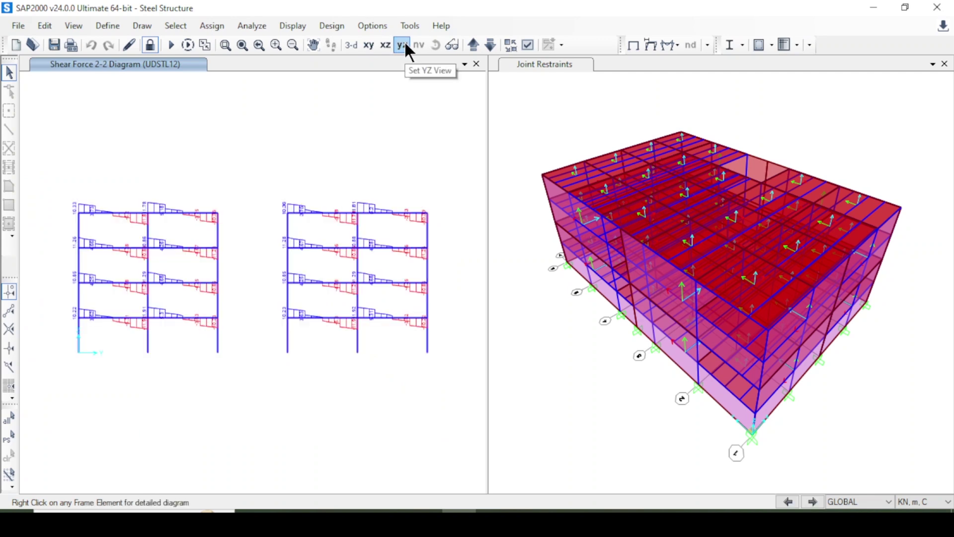
pyautogui.click(277, 46)
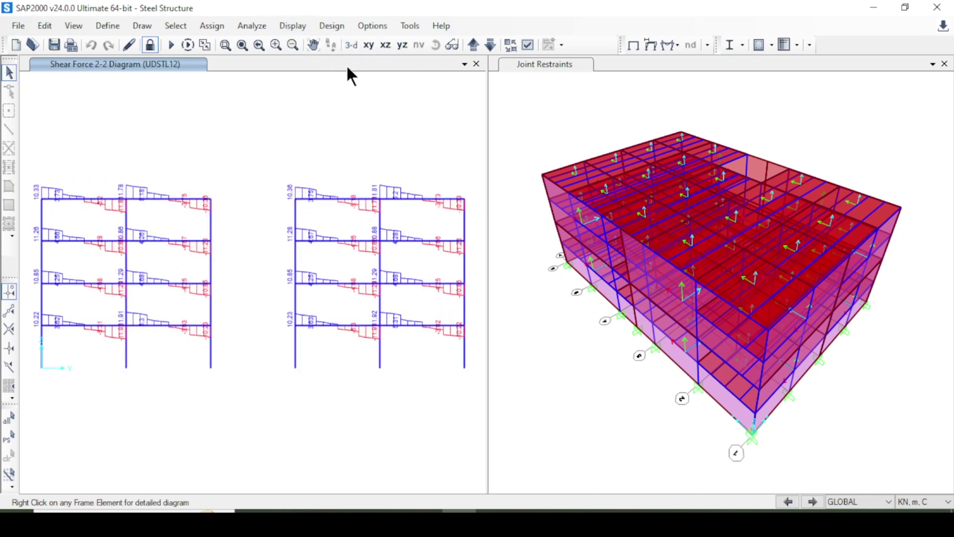
pyautogui.click(293, 25)
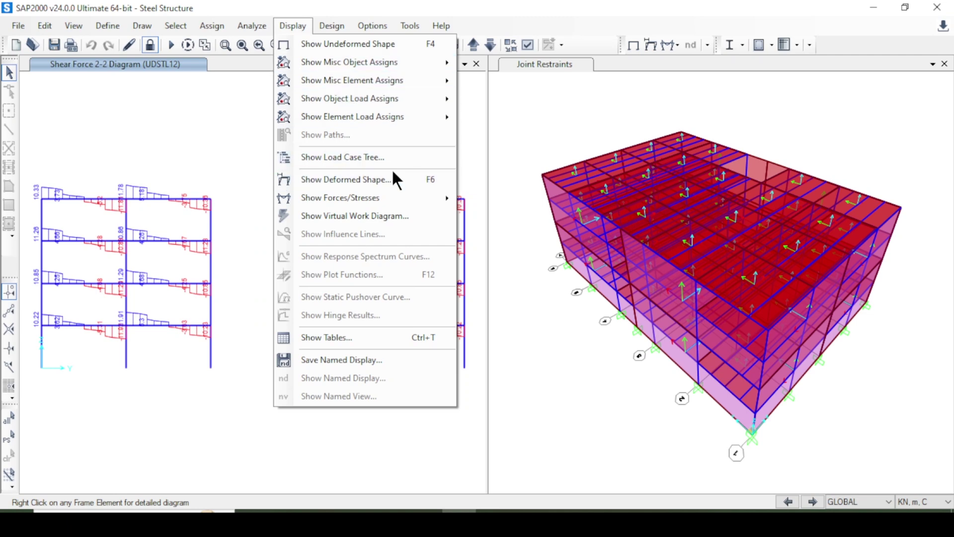
pyautogui.click(382, 182)
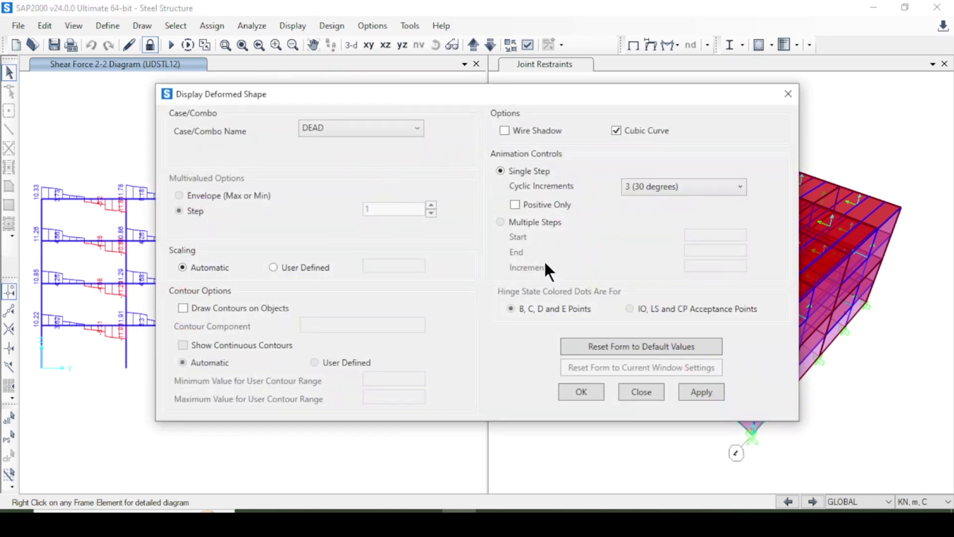
pyautogui.click(642, 392)
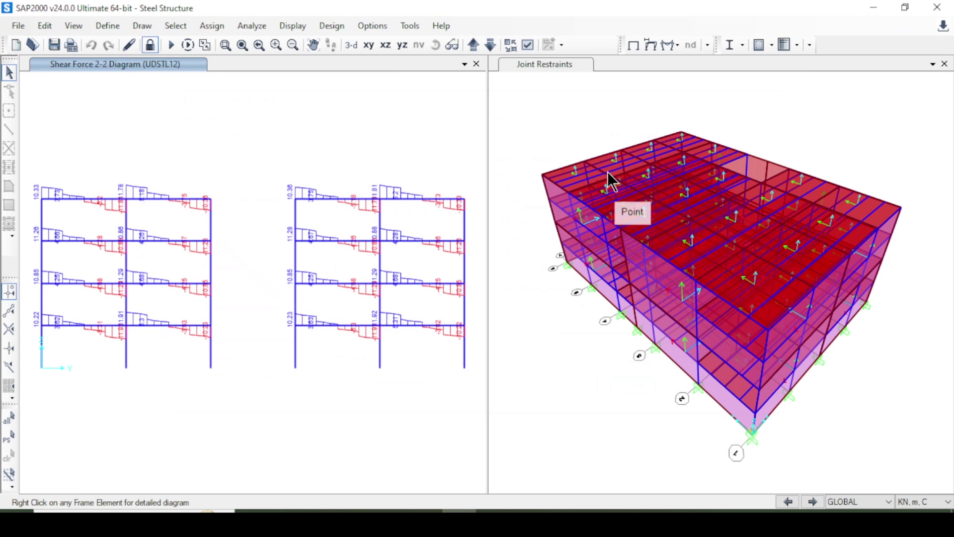
pyautogui.click(651, 46)
pyautogui.moveTo(483, 94); pyautogui.dragTo(625, 85)
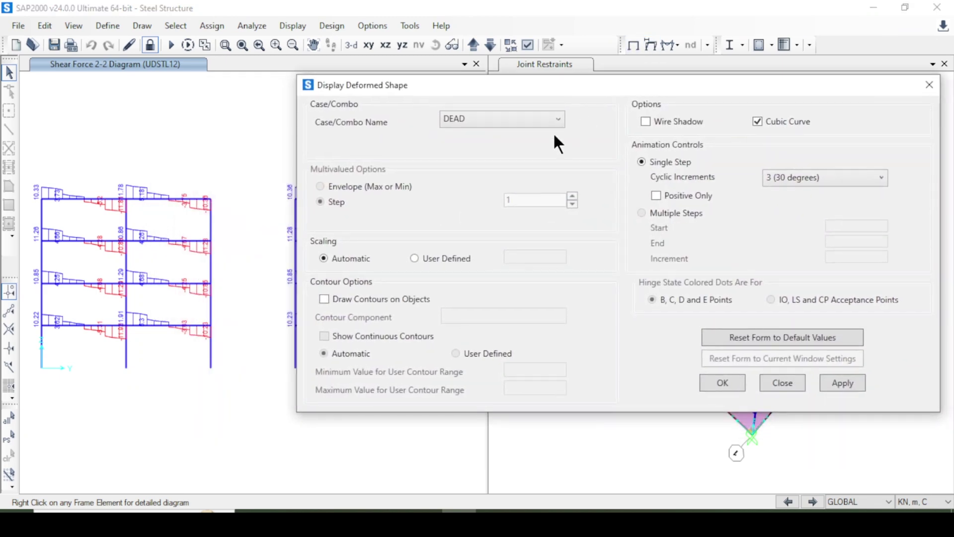
# Display the EQ X deformed shape with Ux displacement contours and legend.
pyautogui.click(521, 131)
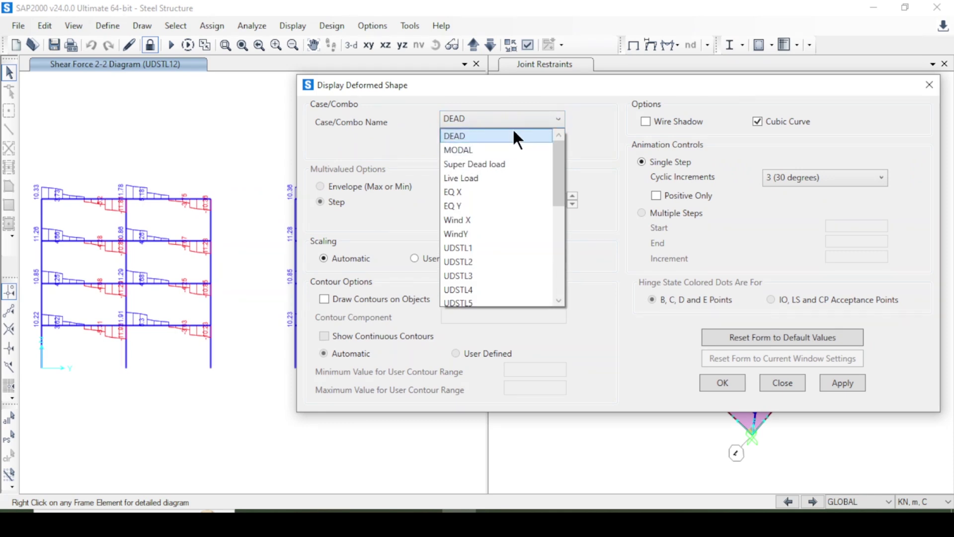
pyautogui.scroll(-3, 486, 249)
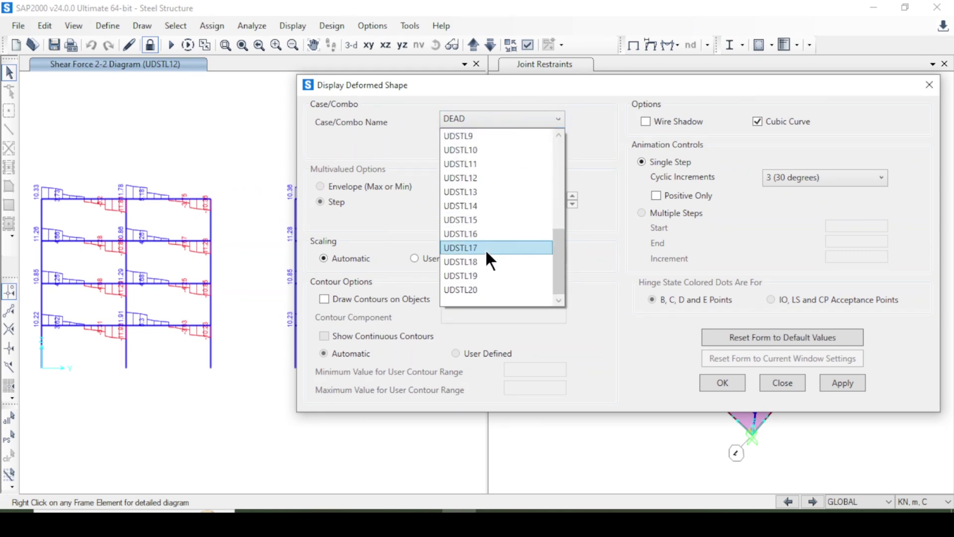
pyautogui.scroll(3, 500, 228)
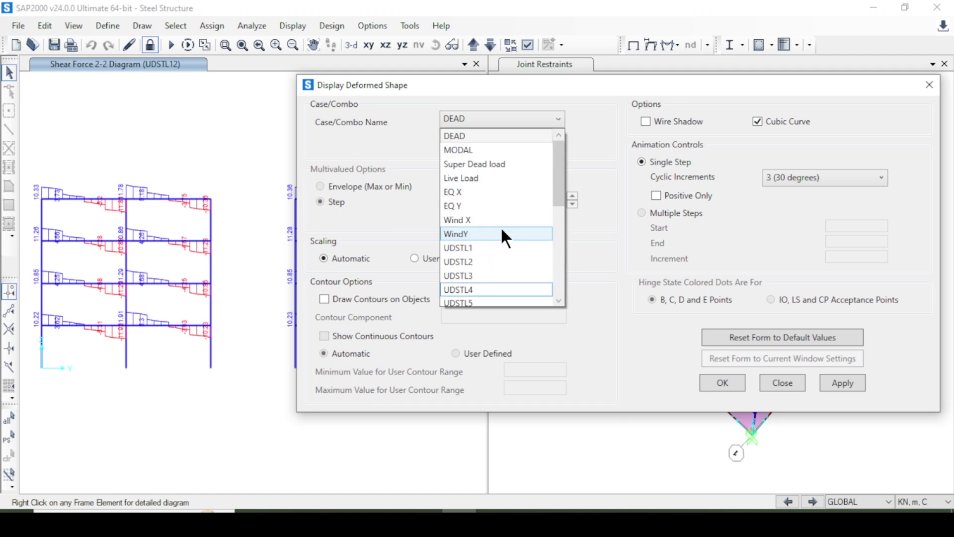
pyautogui.click(502, 189)
pyautogui.moveTo(551, 82); pyautogui.dragTo(545, 49)
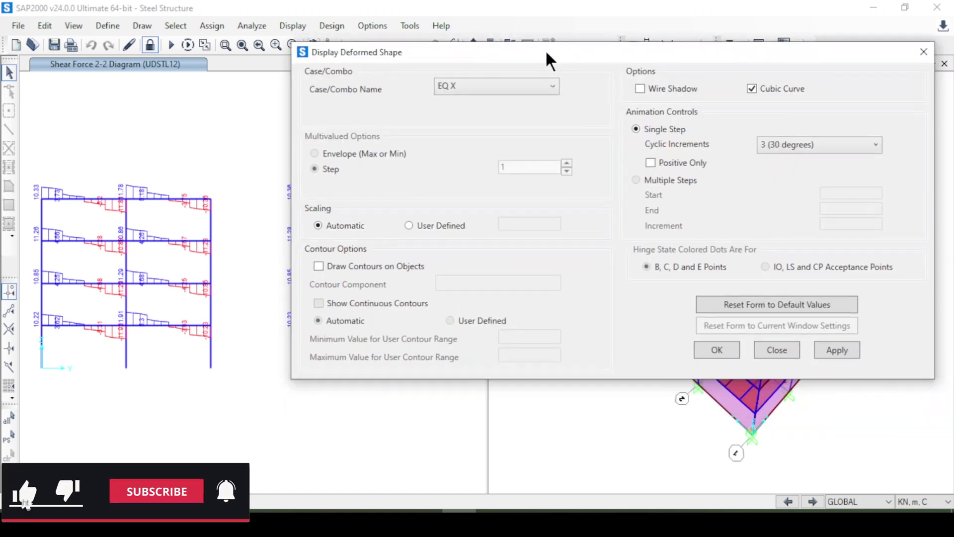
pyautogui.click(359, 266)
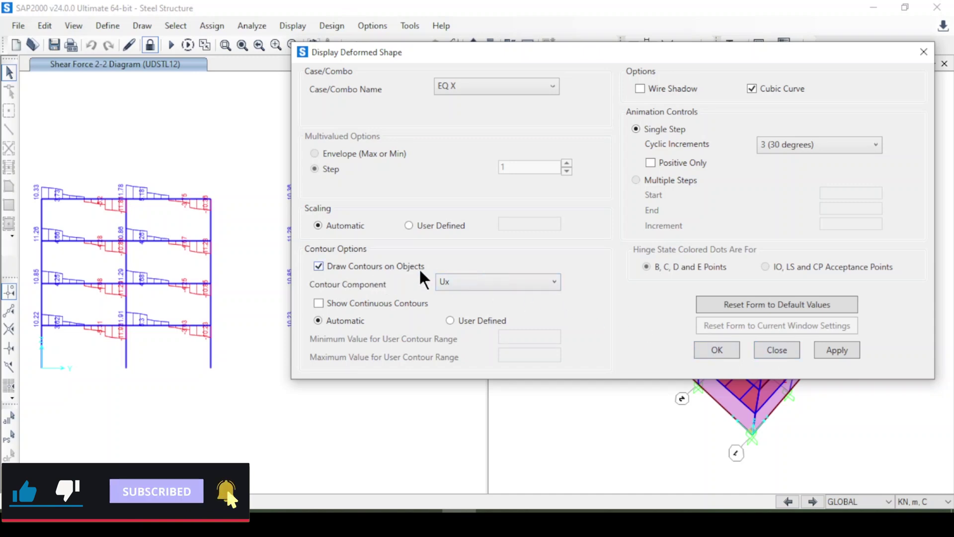
pyautogui.click(463, 282)
pyautogui.click(465, 287)
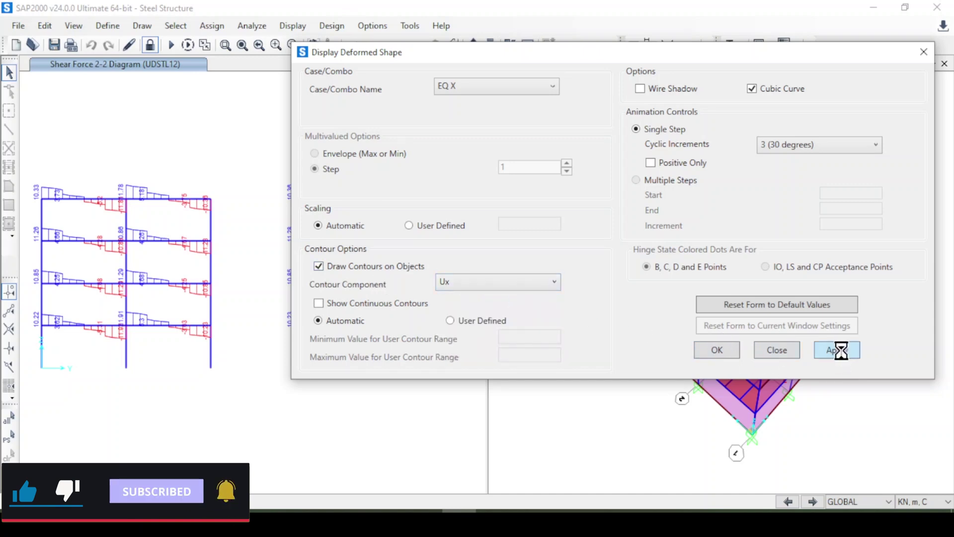
pyautogui.click(839, 350)
pyautogui.moveTo(414, 55); pyautogui.dragTo(584, 56)
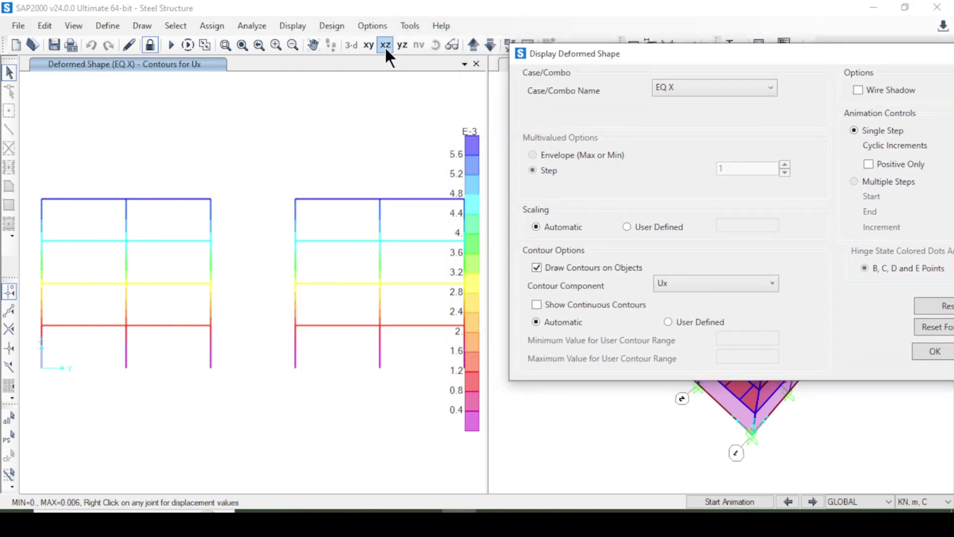
# Switch to the 3-D view and try Uy, then Uz displacement contours.
pyautogui.click(351, 45)
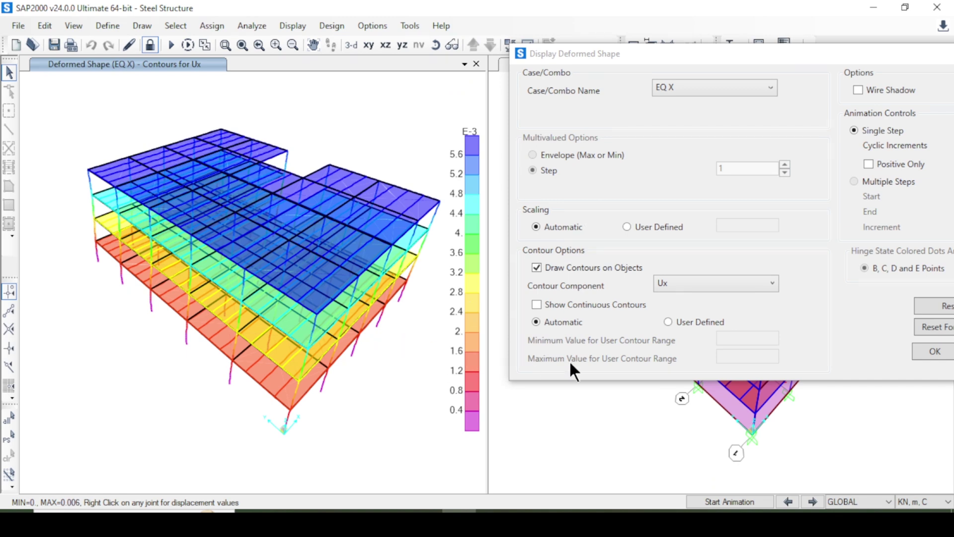
pyautogui.click(679, 282)
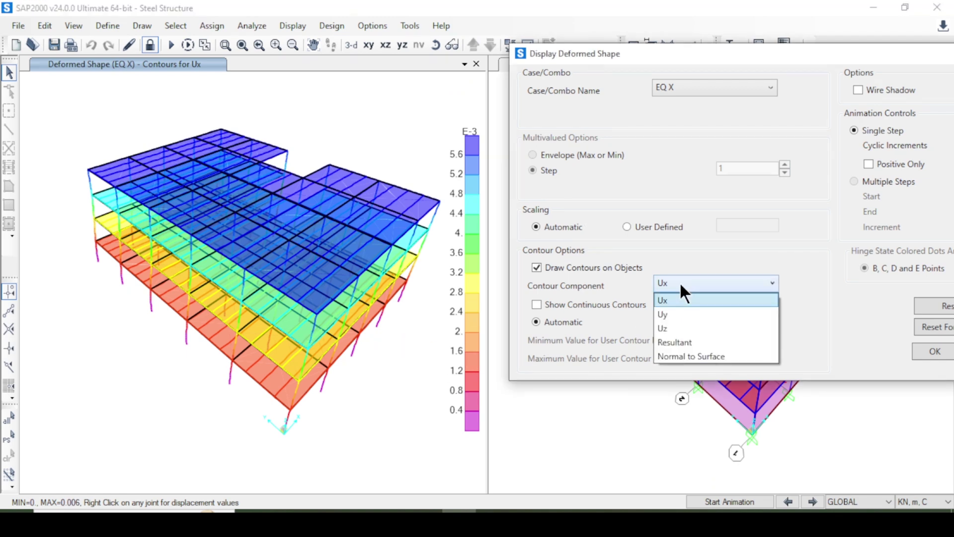
pyautogui.click(688, 315)
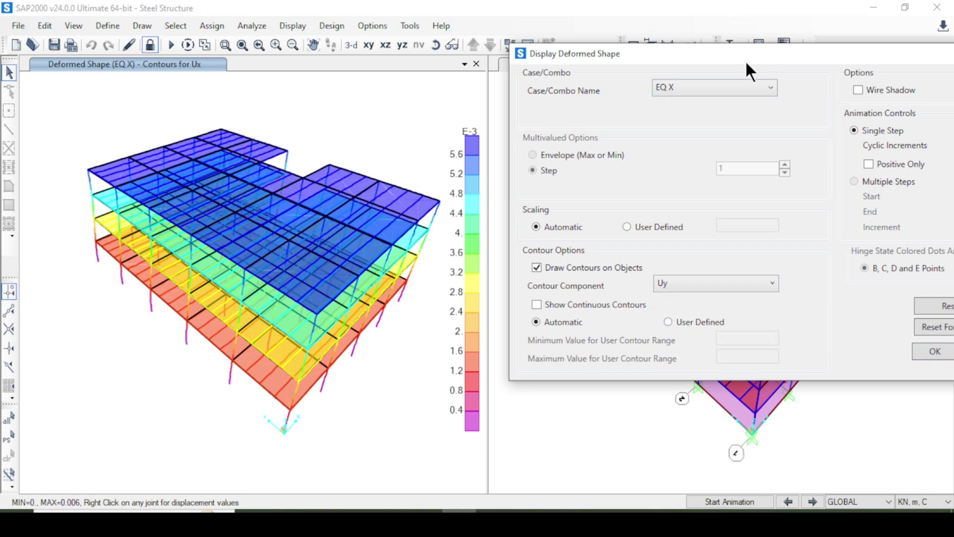
pyautogui.moveTo(746, 63); pyautogui.dragTo(670, 54)
pyautogui.click(904, 333)
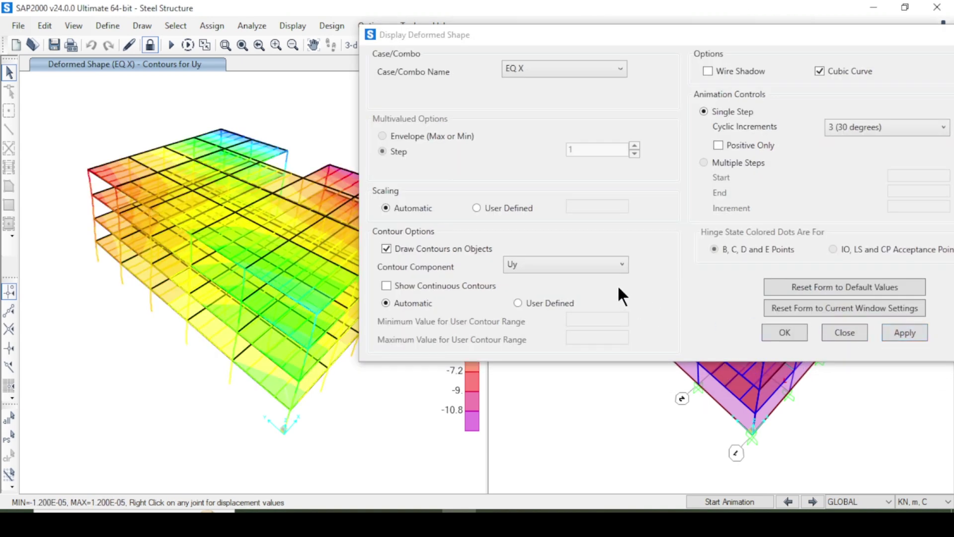
pyautogui.click(564, 264)
pyautogui.click(535, 307)
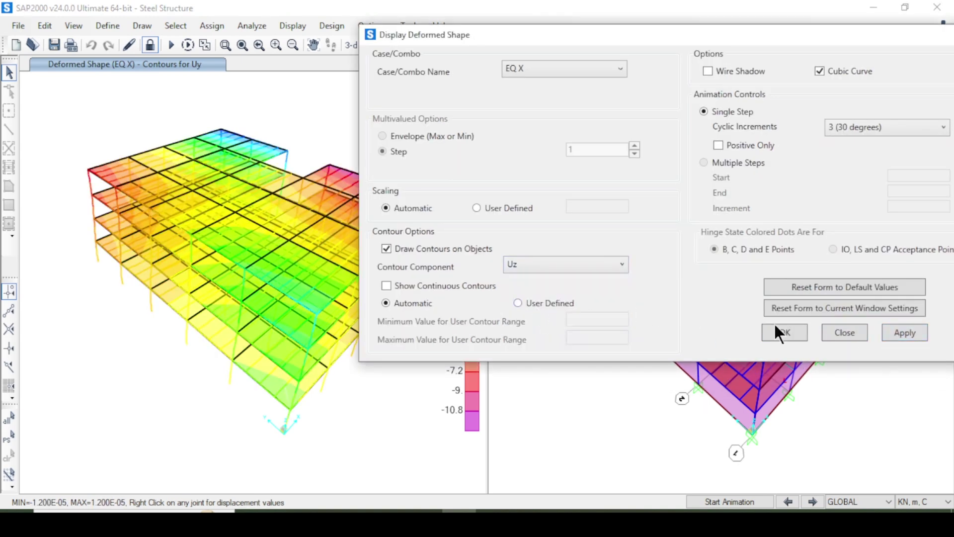
pyautogui.click(906, 332)
pyautogui.moveTo(539, 38); pyautogui.dragTo(501, 38)
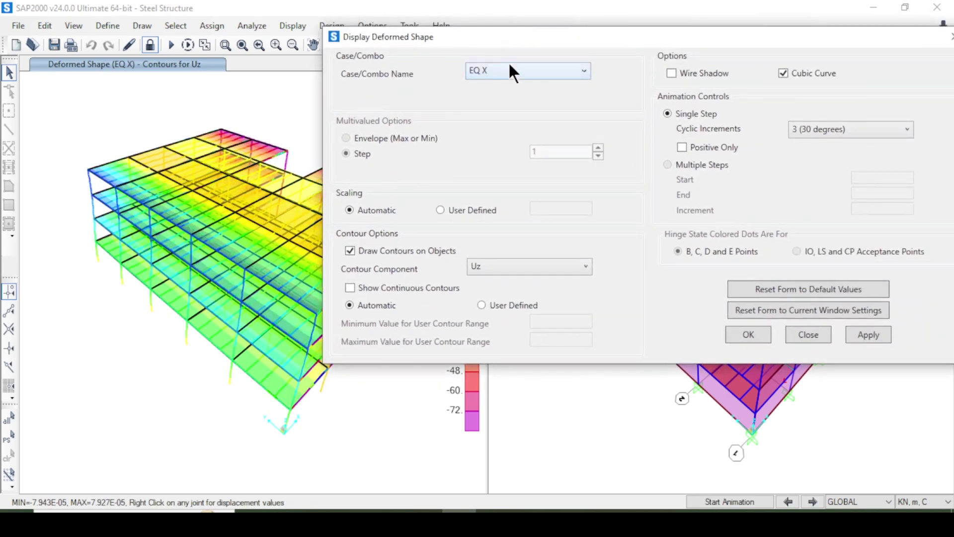
# Show the Wind X deformed shape with Ux displacement contours.
pyautogui.click(510, 69)
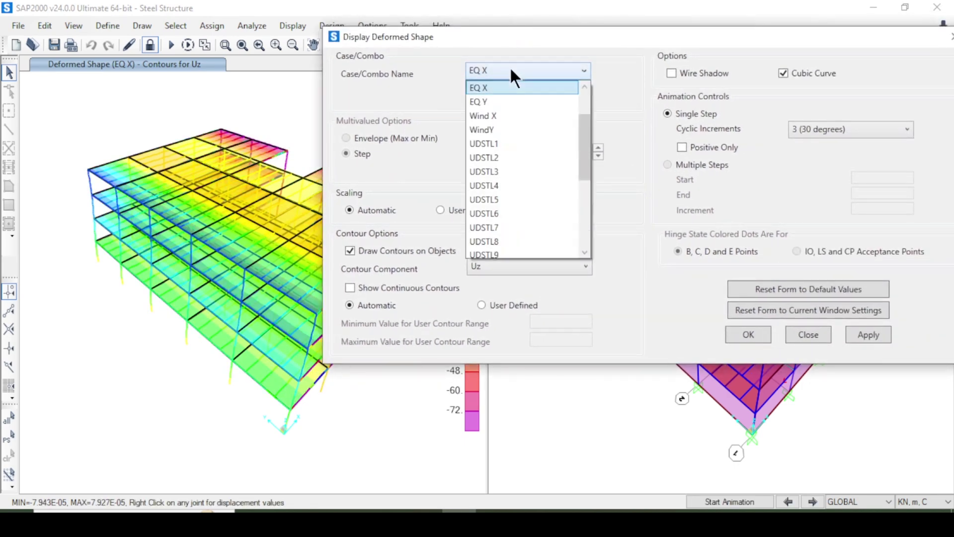
pyautogui.click(511, 115)
pyautogui.moveTo(534, 33); pyautogui.dragTo(624, 50)
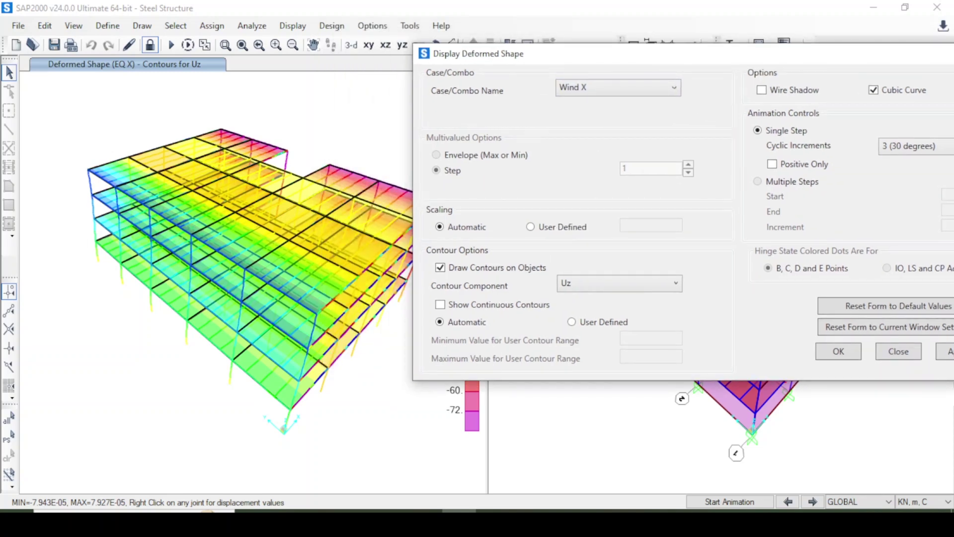
pyautogui.click(951, 351)
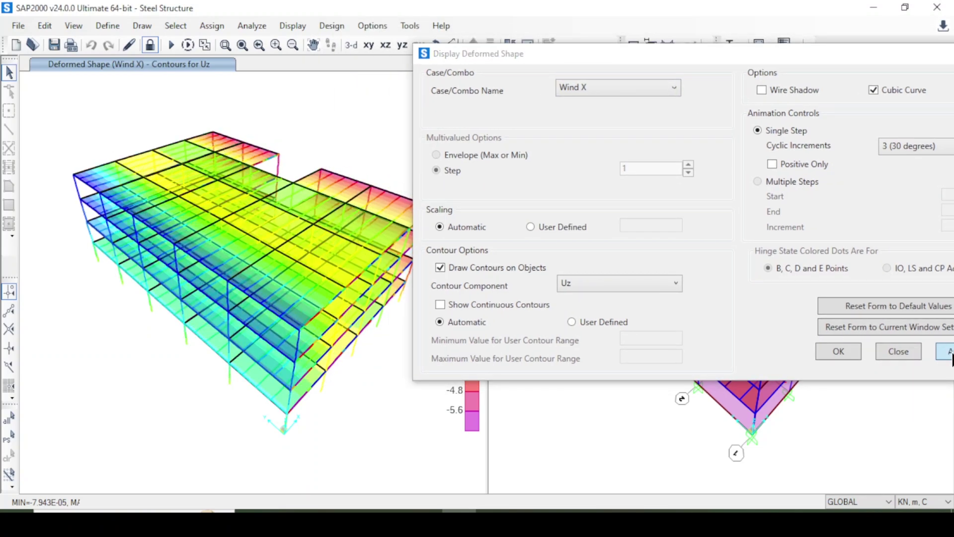
pyautogui.click(609, 283)
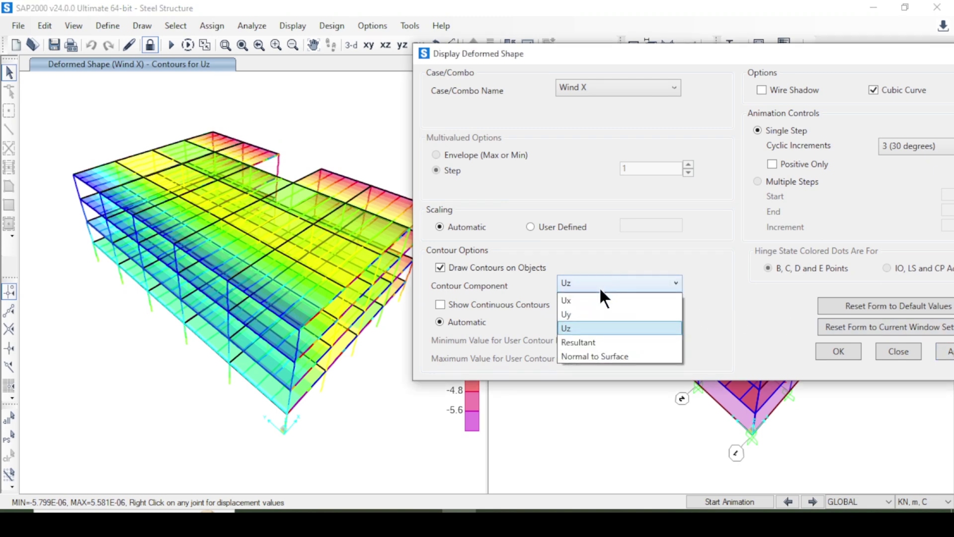
pyautogui.click(597, 297)
pyautogui.click(618, 282)
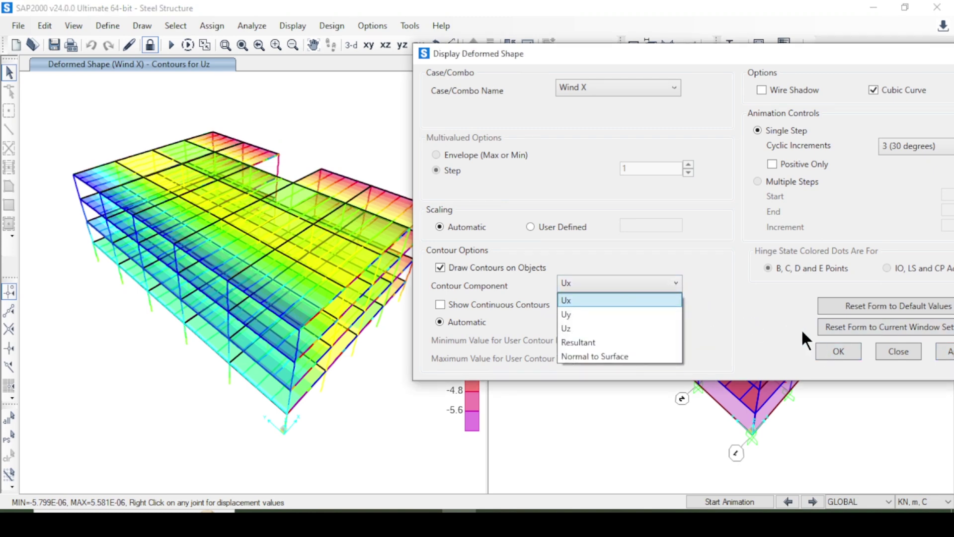
pyautogui.click(950, 351)
# Apply the WindY deformed shape with Ux contours and move the dialog aside.
pyautogui.click(616, 87)
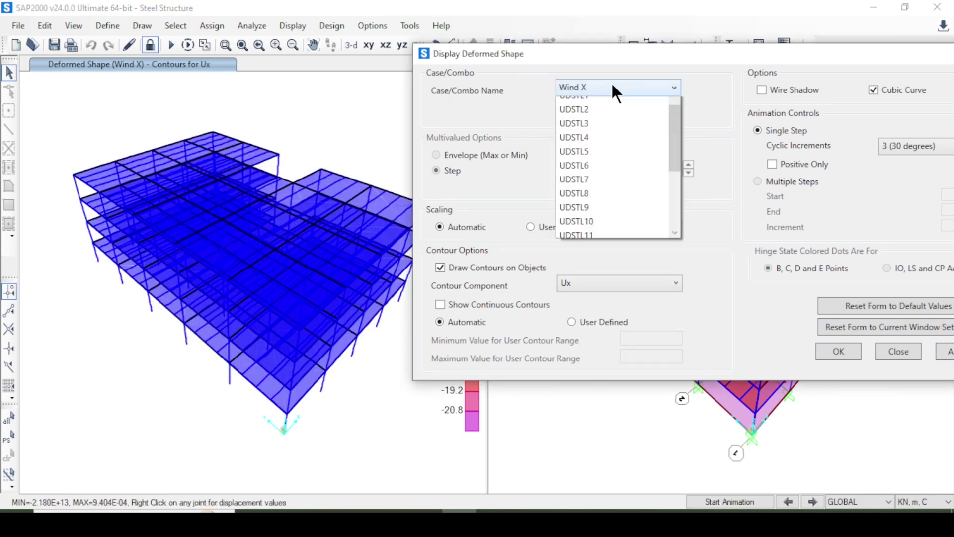
pyautogui.scroll(1, 606, 115)
pyautogui.click(604, 122)
pyautogui.click(947, 353)
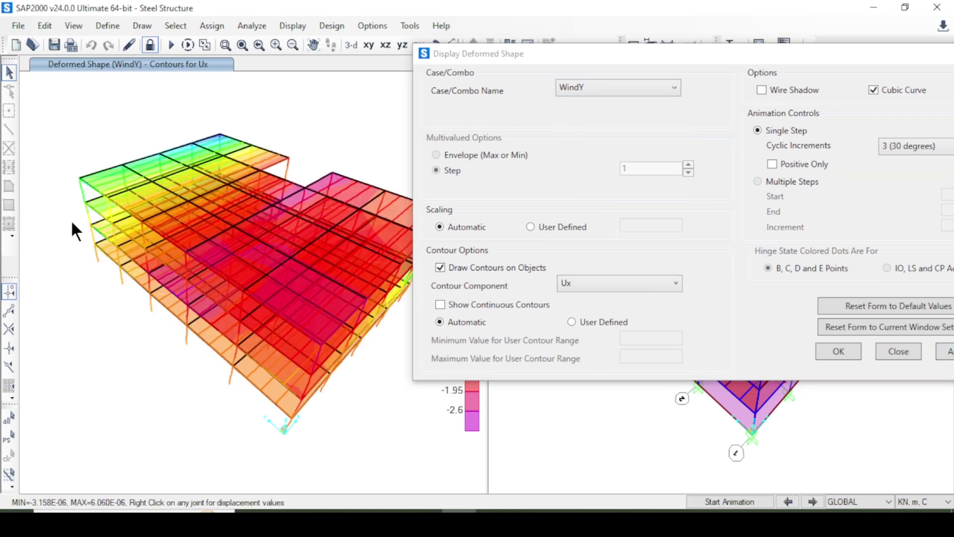
pyautogui.moveTo(497, 54); pyautogui.dragTo(398, 52)
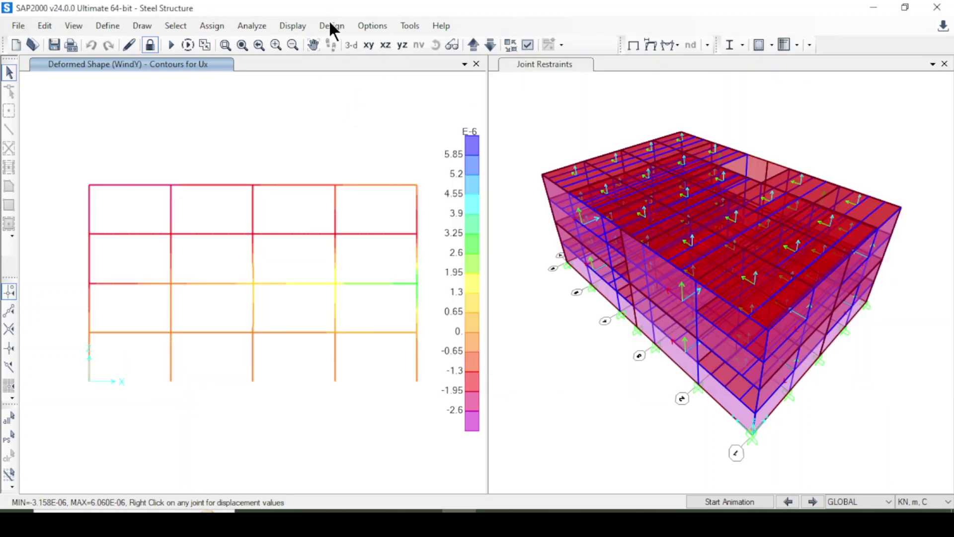
pyautogui.click(330, 26)
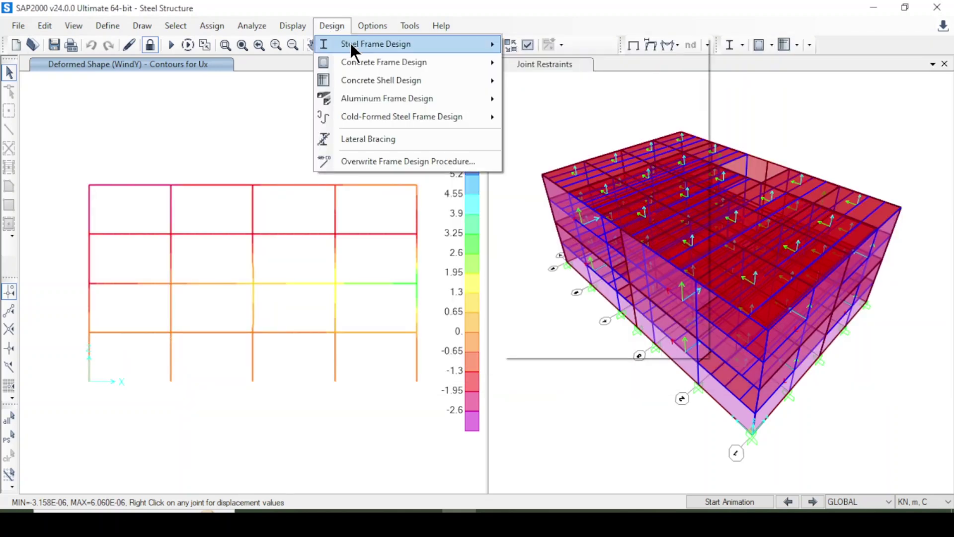
pyautogui.moveTo(350, 44)
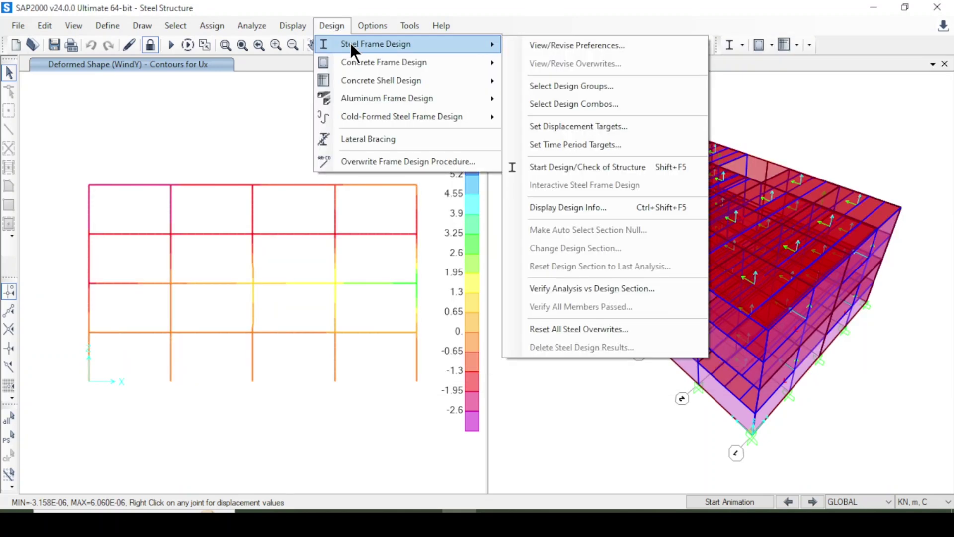
pyautogui.click(567, 45)
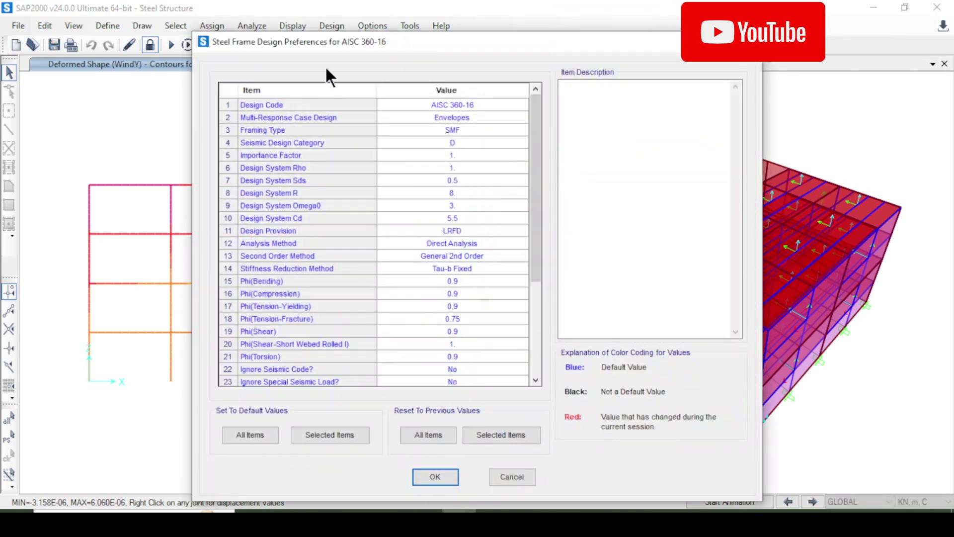
pyautogui.moveTo(346, 51); pyautogui.dragTo(345, 31)
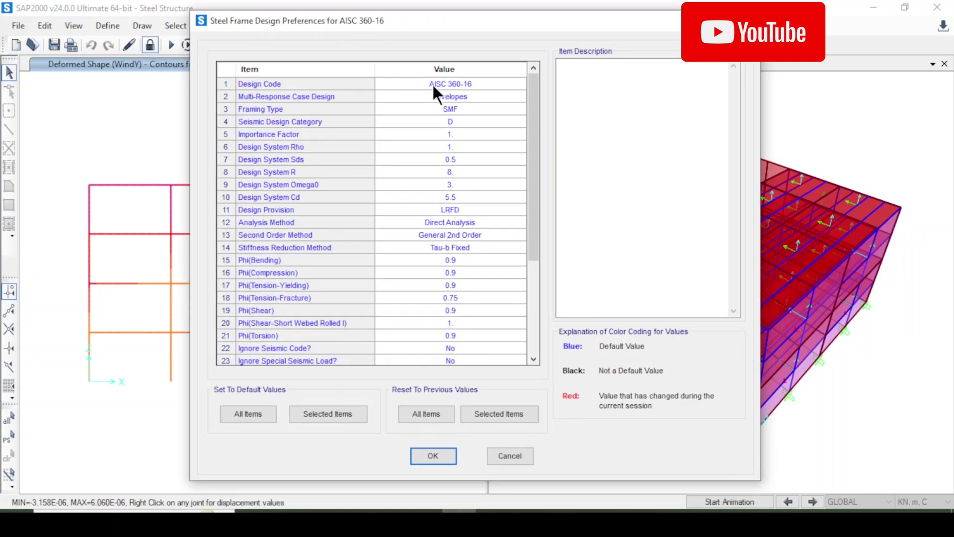
pyautogui.click(431, 82)
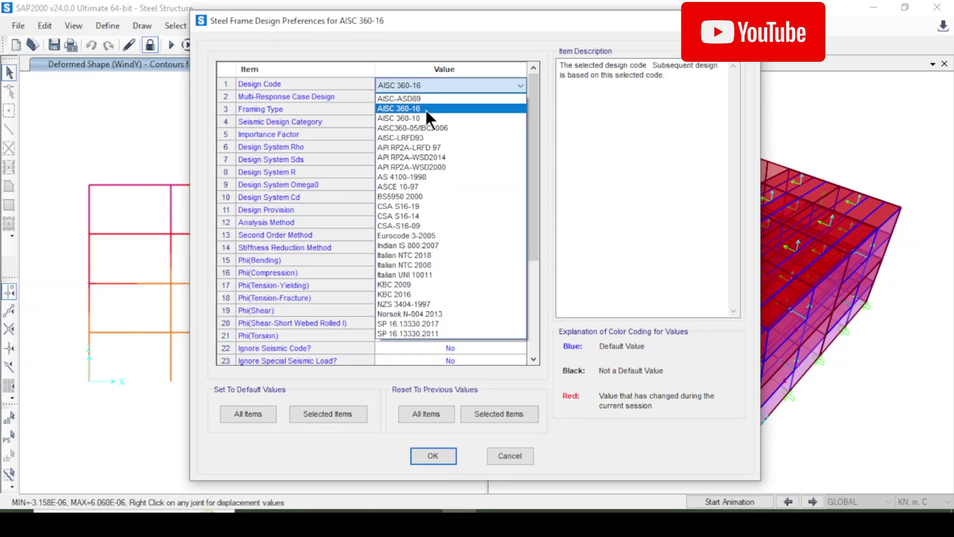
pyautogui.click(426, 108)
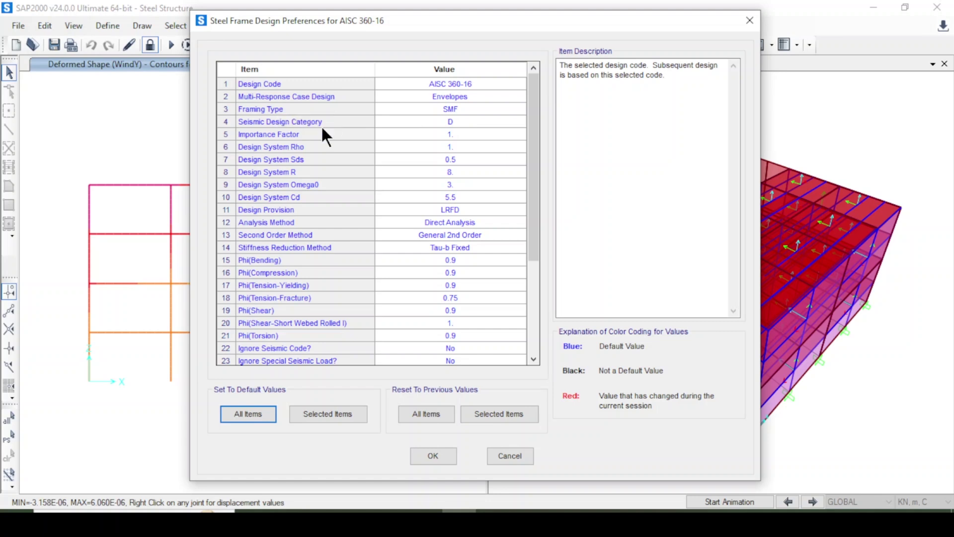
pyautogui.moveTo(536, 180); pyautogui.dragTo(544, 318)
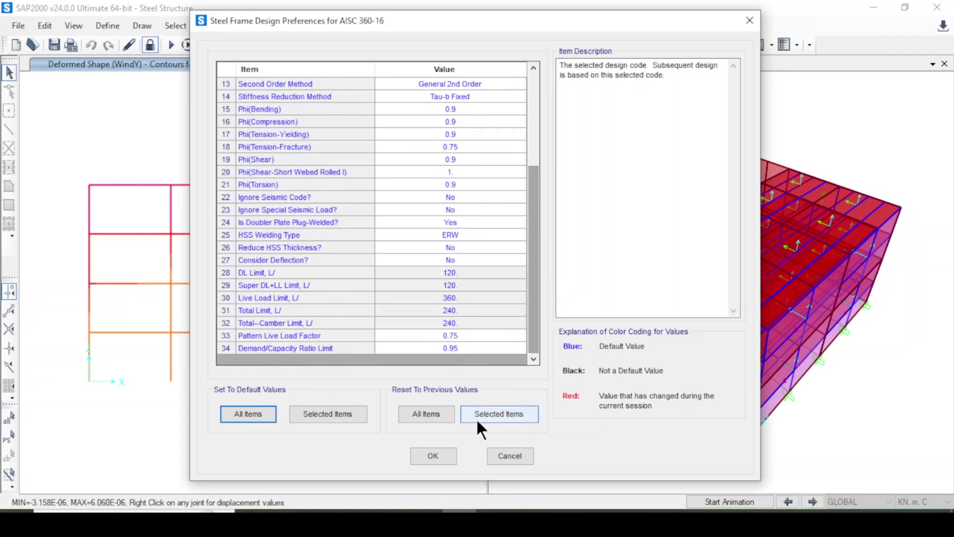
pyautogui.click(421, 454)
# Start the AISC 360-16 steel design/check of the structure, labelling frames such as W360X216 and W460X315.
pyautogui.click(332, 27)
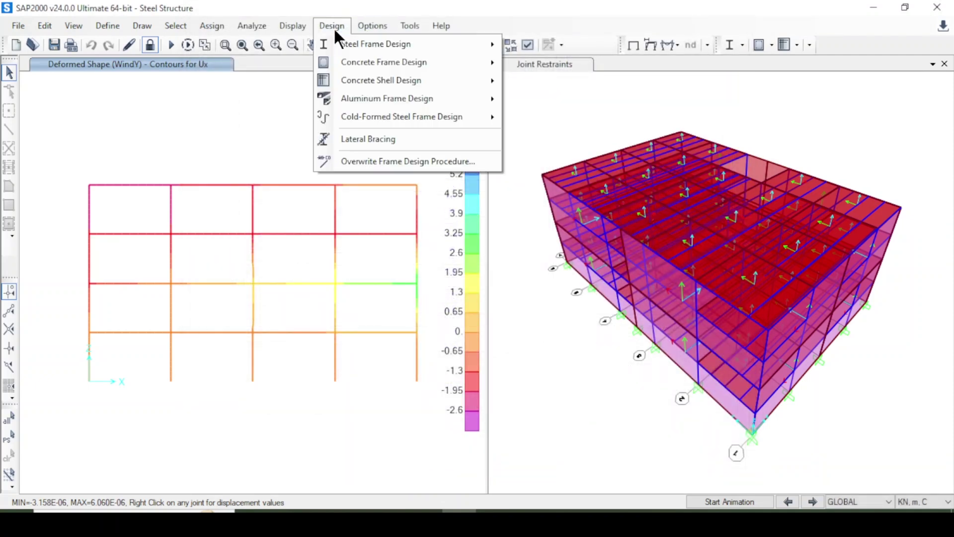
pyautogui.moveTo(420, 45)
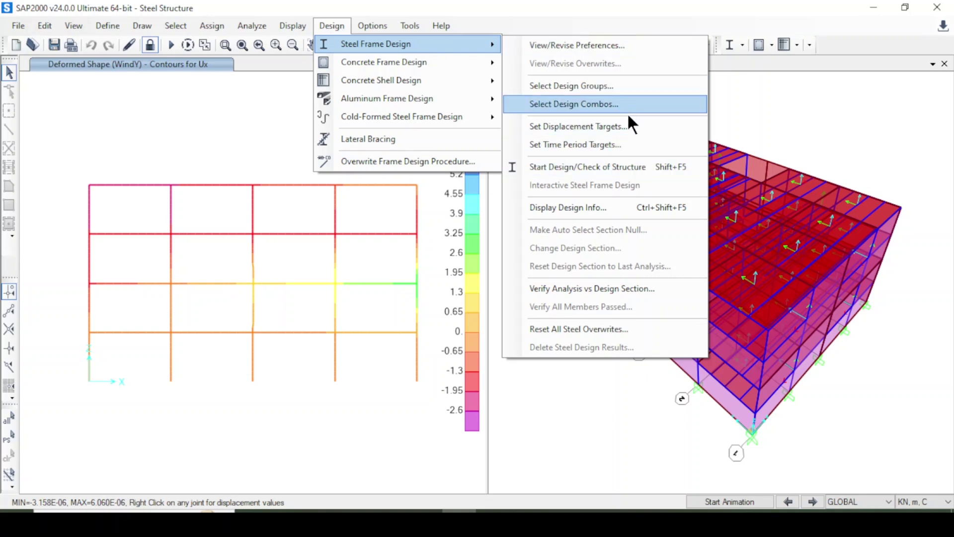
pyautogui.click(624, 166)
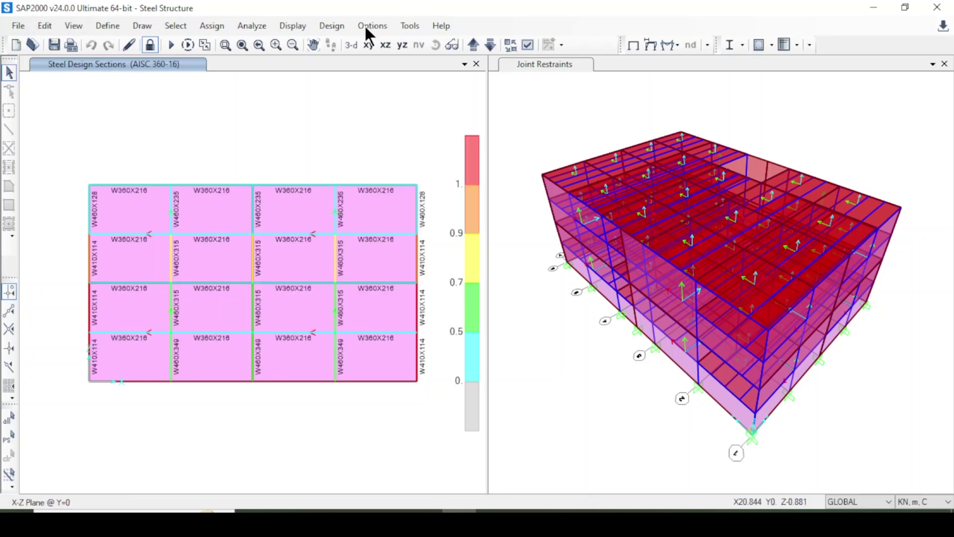
pyautogui.click(335, 26)
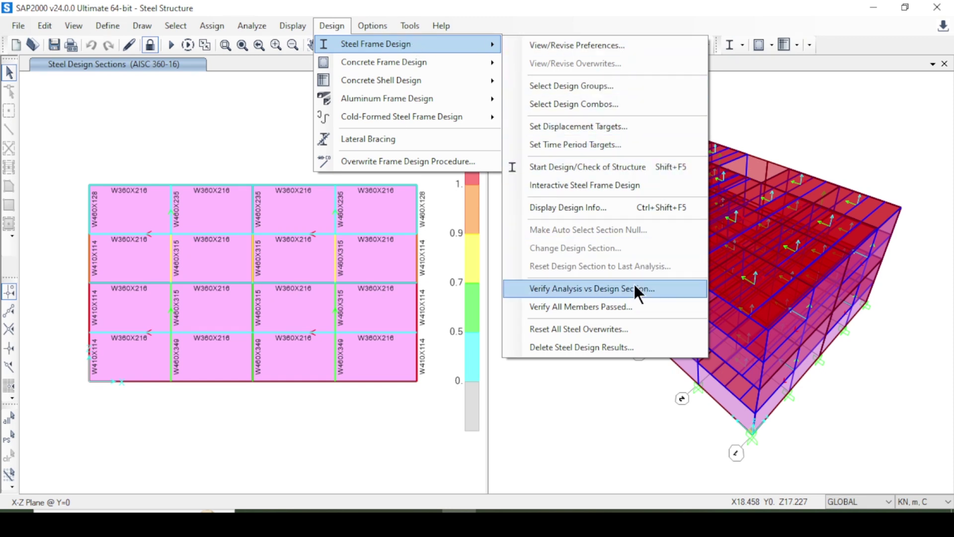
pyautogui.click(609, 306)
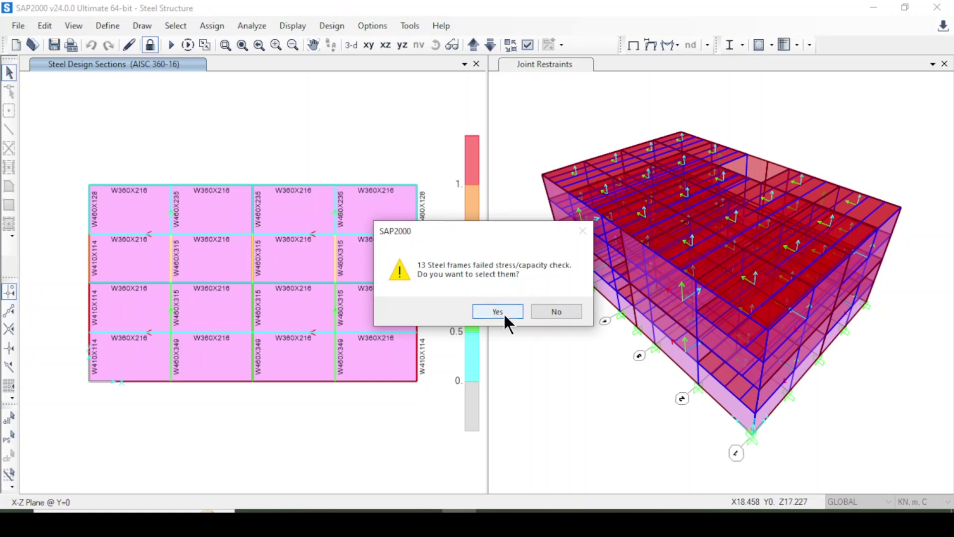
pyautogui.click(556, 313)
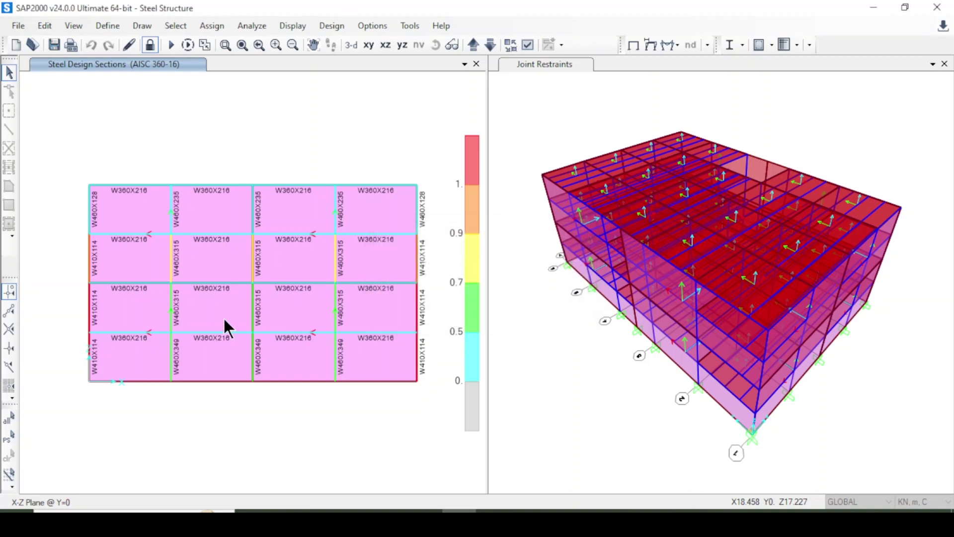
pyautogui.click(87, 256)
pyautogui.rightClick(85, 256)
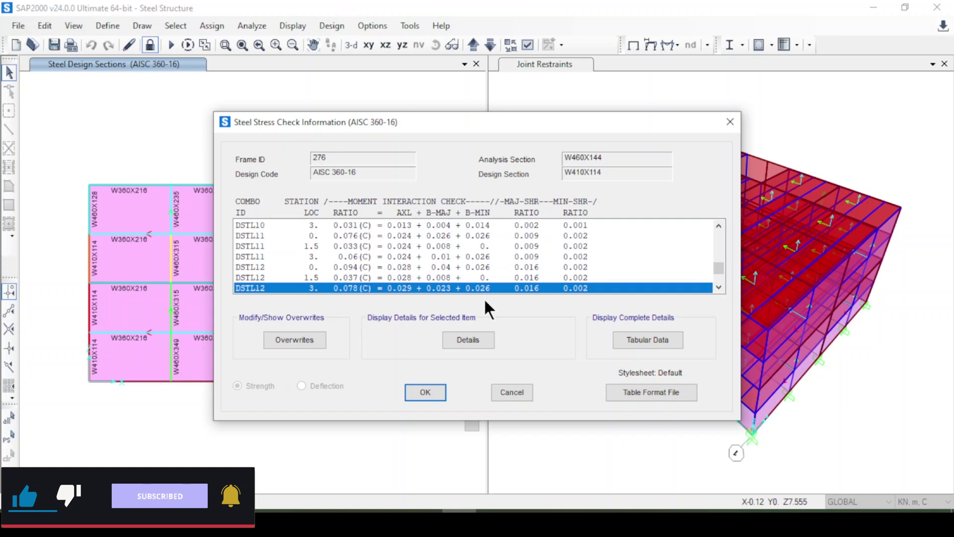
pyautogui.click(428, 391)
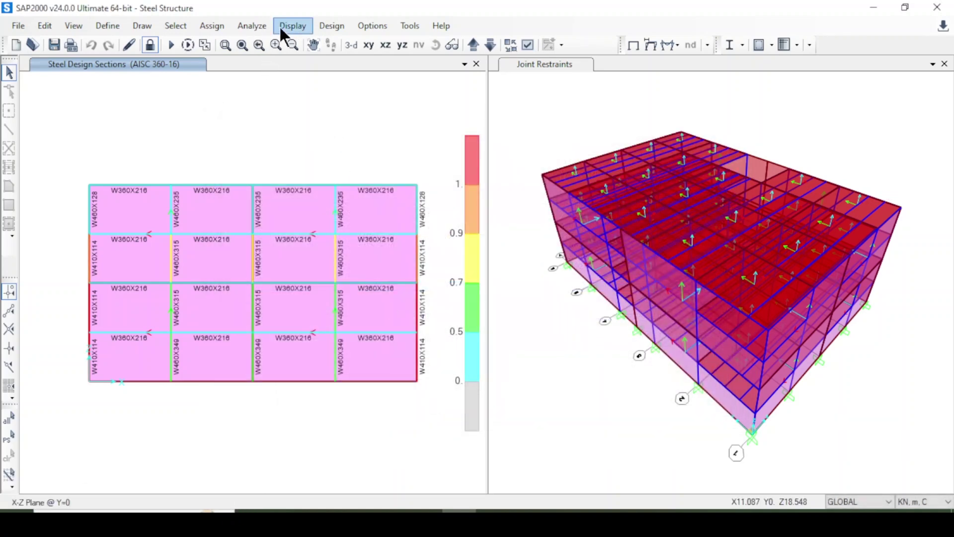
# Rerun the analysis for all eight load cases, bringing back the WindY deformed shape.
pyautogui.click(249, 26)
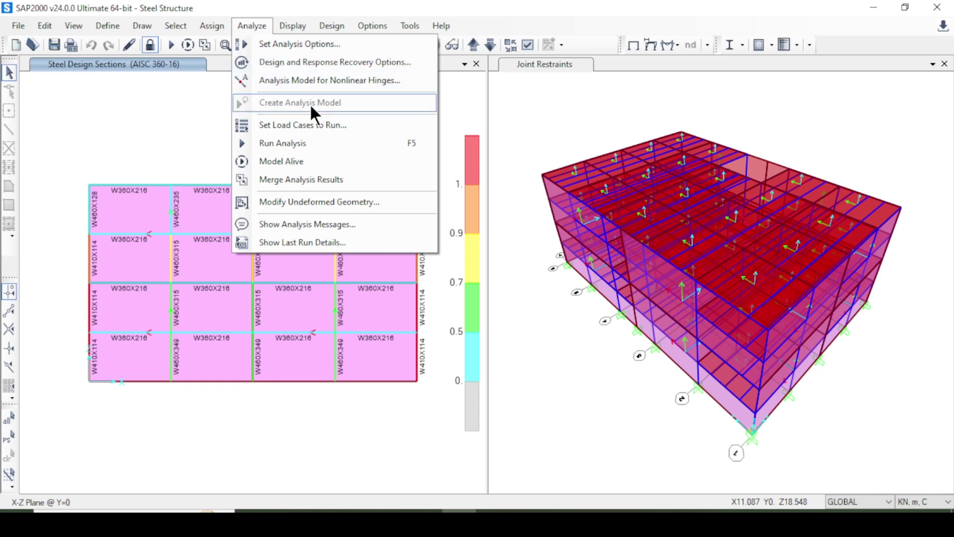
pyautogui.click(327, 142)
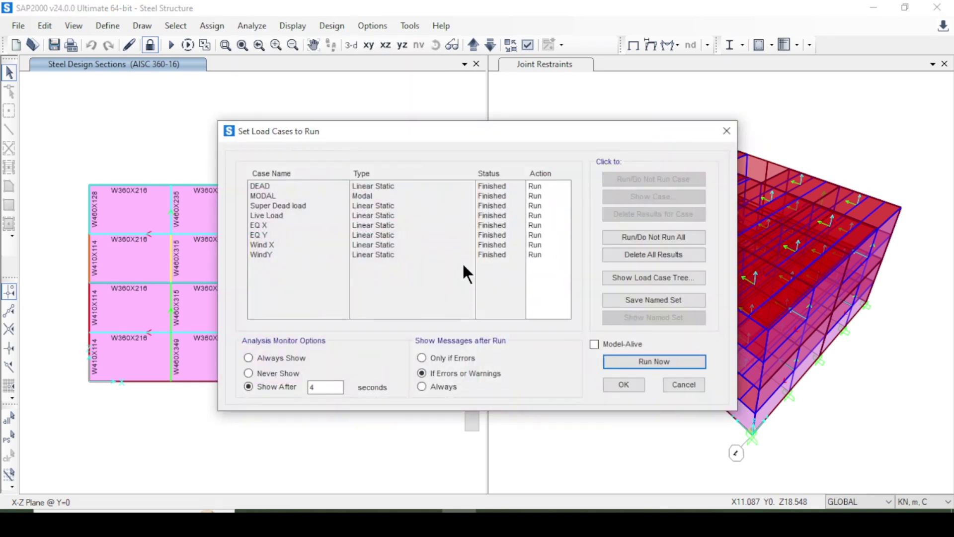
pyautogui.click(657, 362)
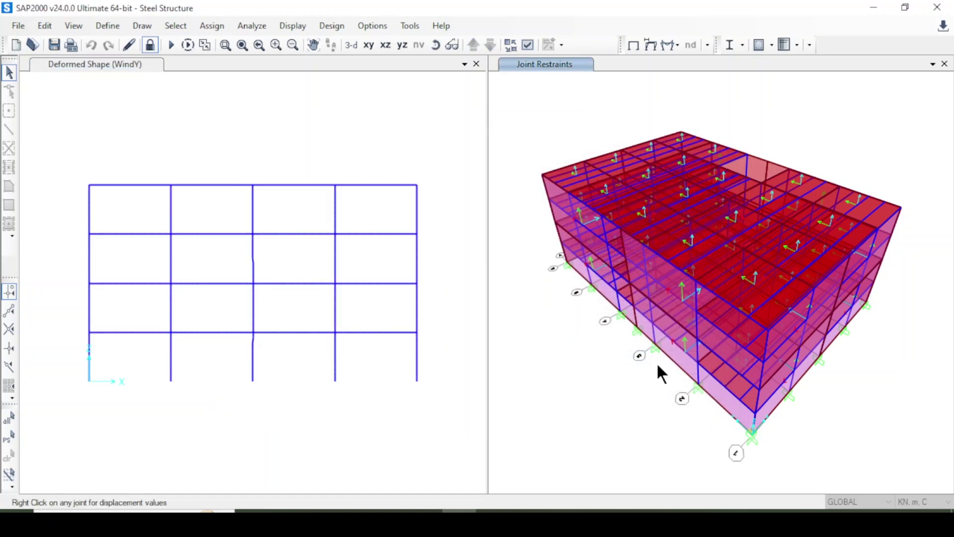
pyautogui.click(332, 25)
pyautogui.moveTo(455, 44)
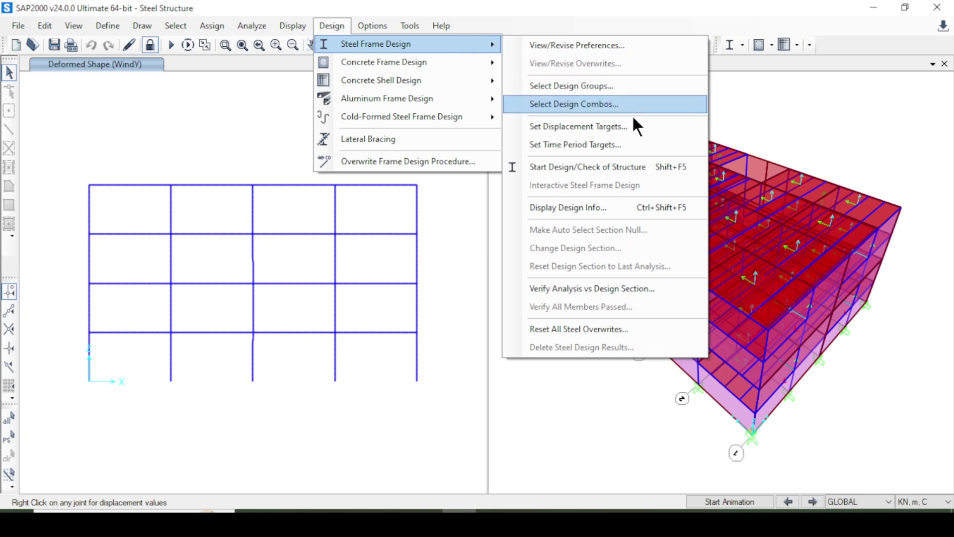
# Restart the AISC 360-16 steel design check after the reanalysis.
pyautogui.click(606, 166)
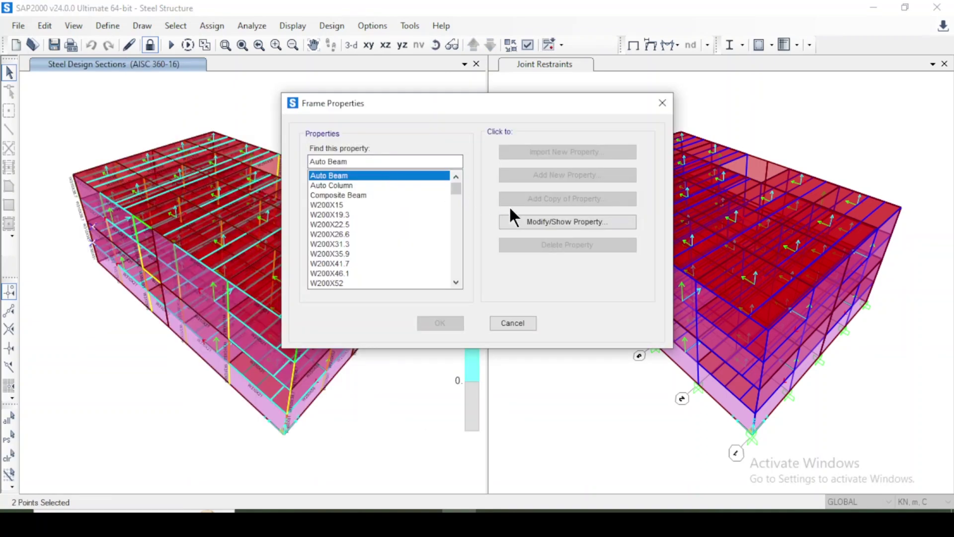
# Inspect the sections in the Auto Beam auto-select list and close it unchanged.
pyautogui.click(530, 220)
pyautogui.moveTo(403, 113); pyautogui.dragTo(464, 110)
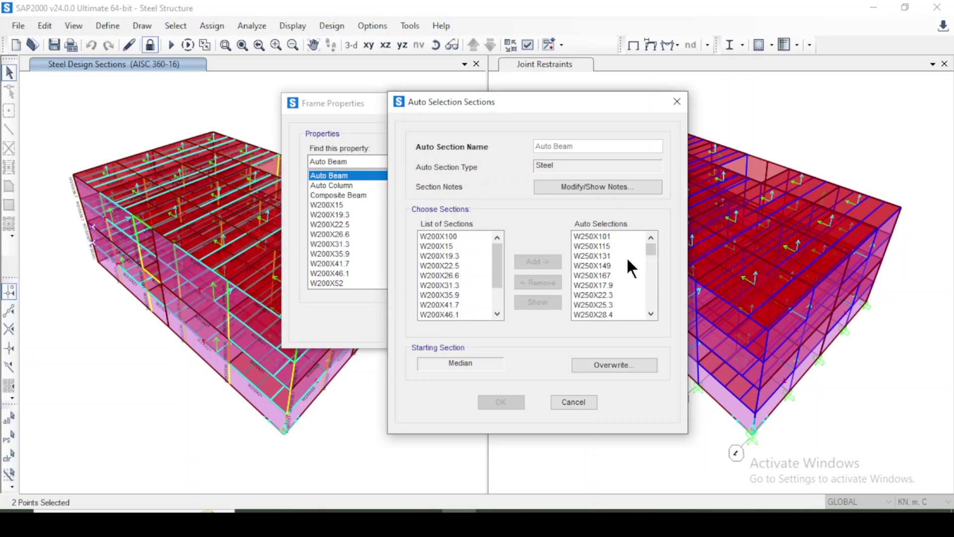
pyautogui.click(582, 403)
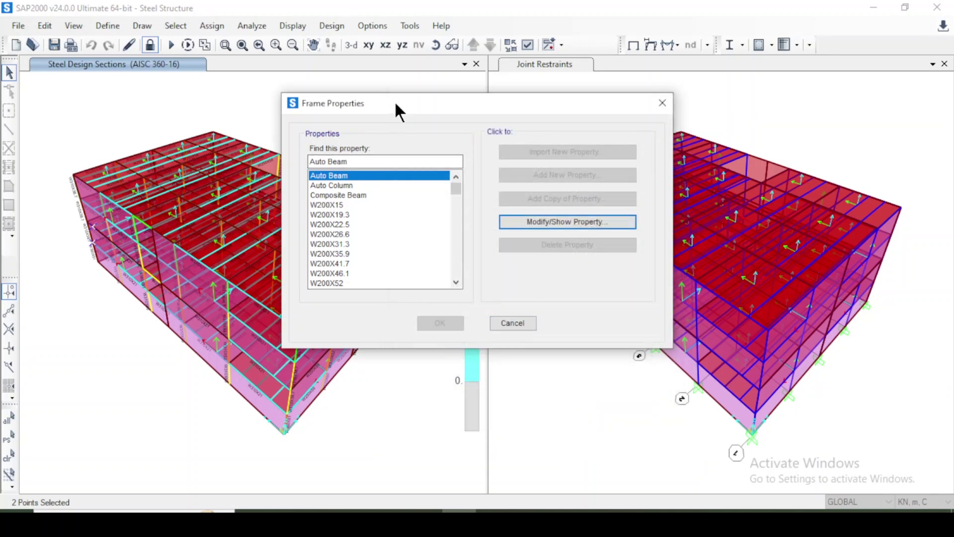
# Select all frames that use the W200X22.5 section.
pyautogui.click(376, 224)
pyautogui.click(366, 254)
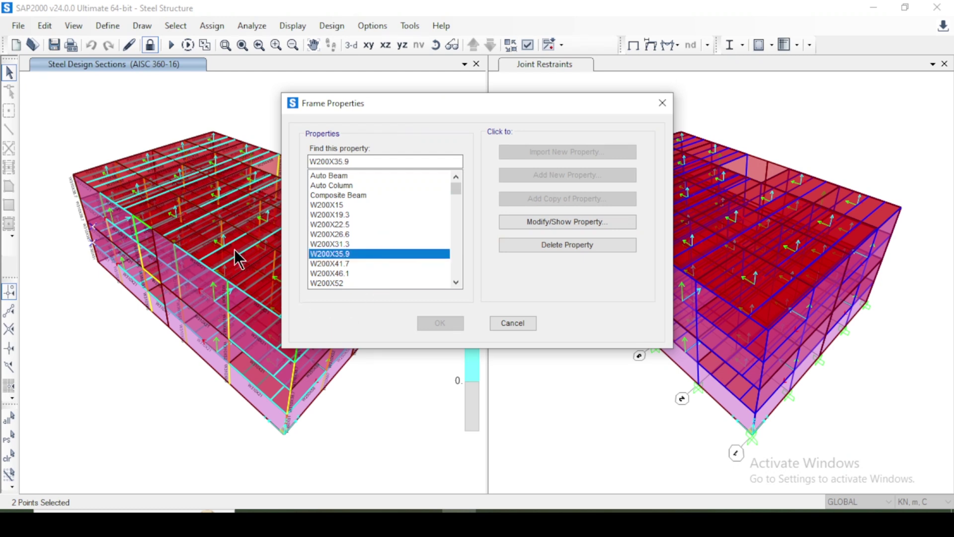
pyautogui.click(375, 233)
pyautogui.click(386, 196)
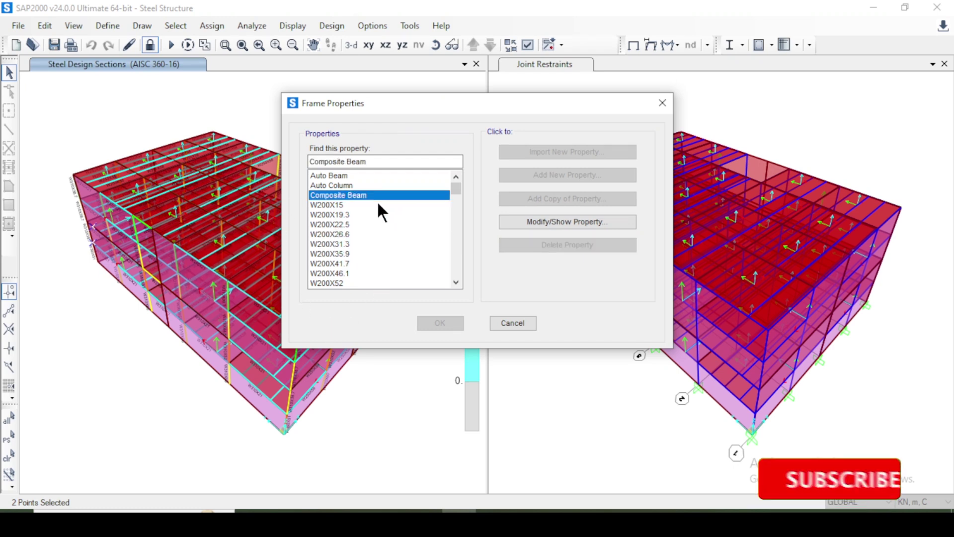
pyautogui.click(376, 204)
pyautogui.click(380, 224)
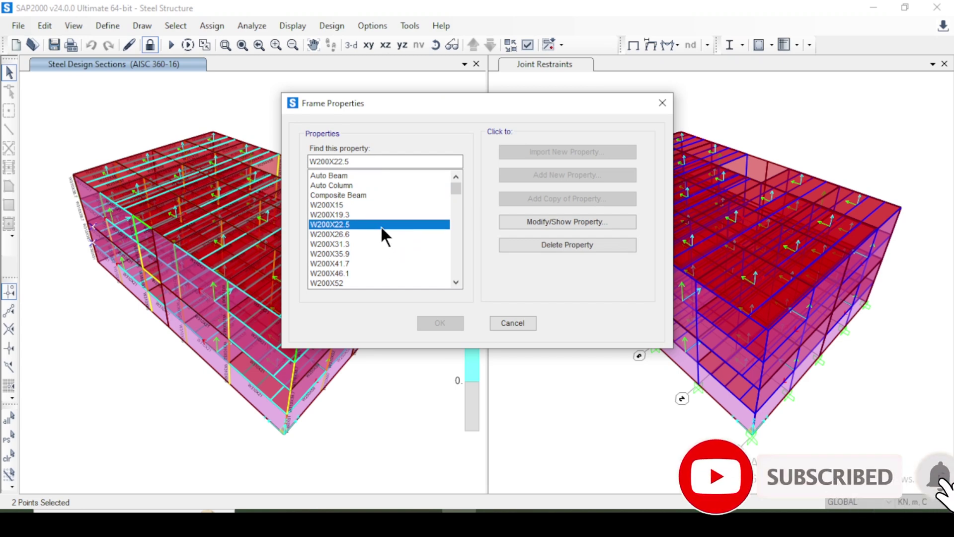
pyautogui.click(503, 323)
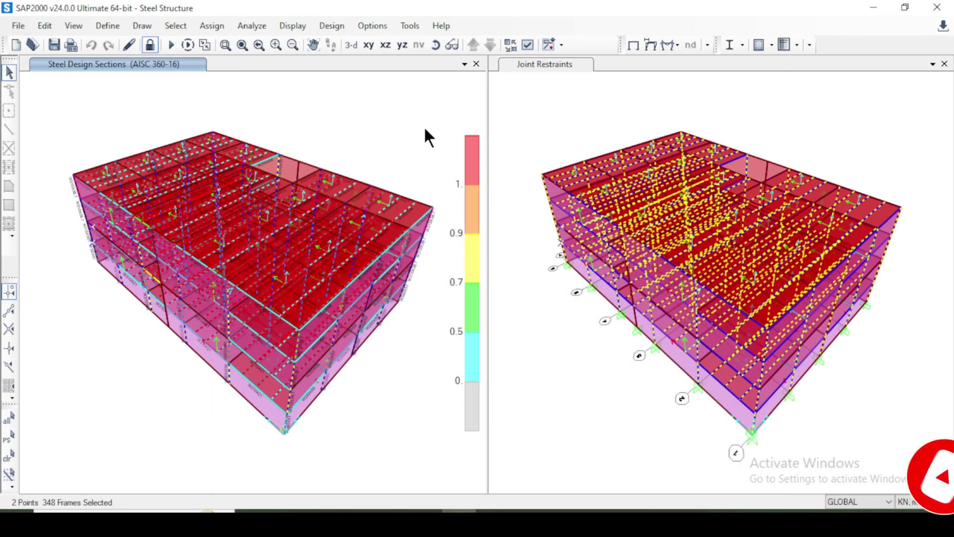
# Make auto-select sections null for the 348 selected frames, accepting their current design sections.
pyautogui.click(327, 25)
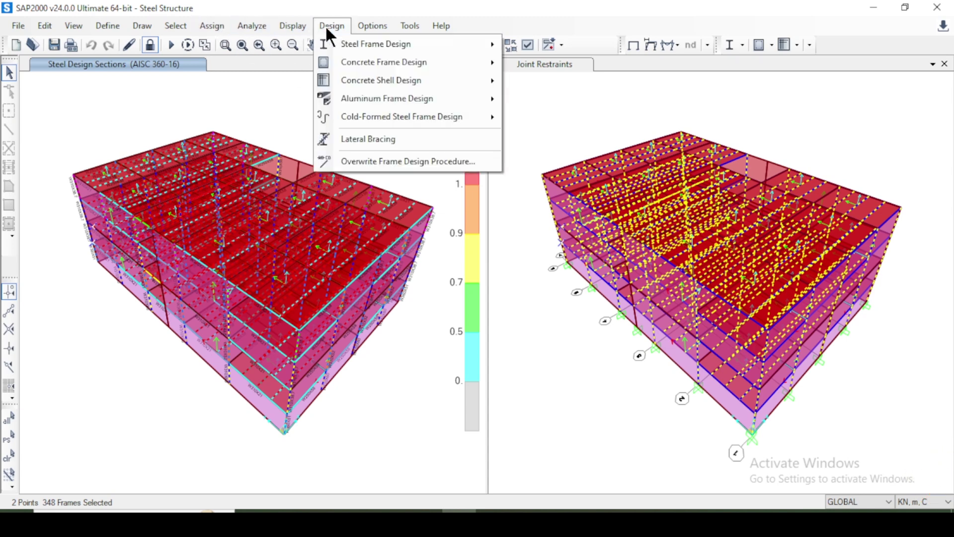
pyautogui.moveTo(424, 45)
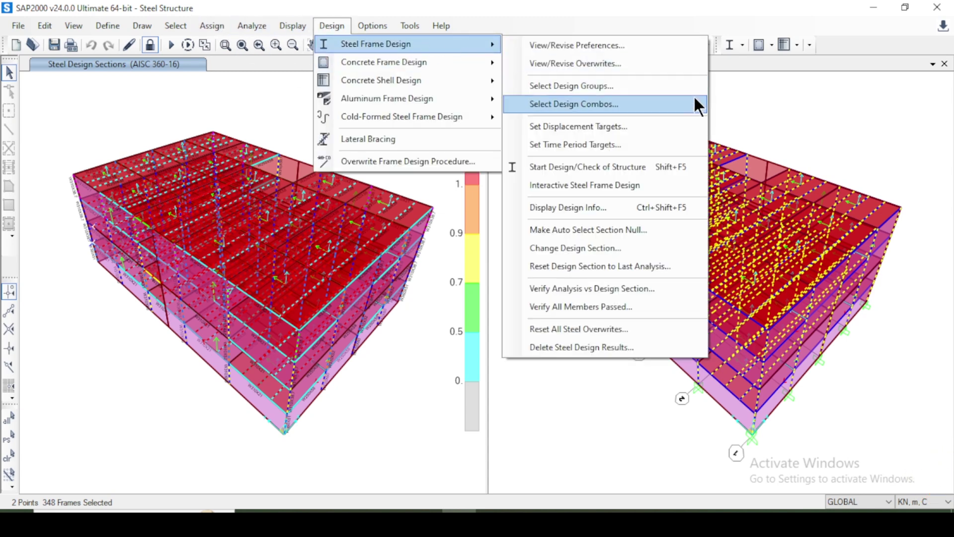
pyautogui.click(674, 229)
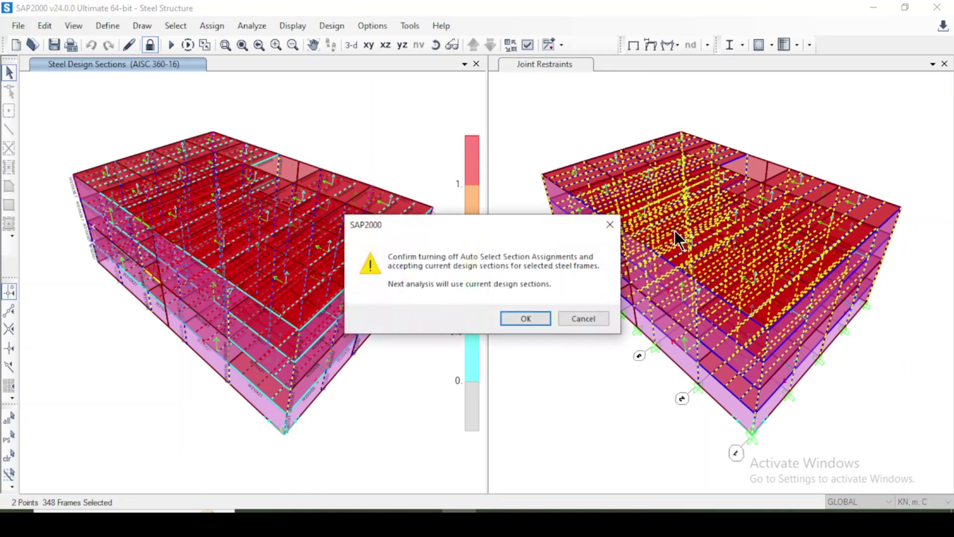
pyautogui.click(526, 318)
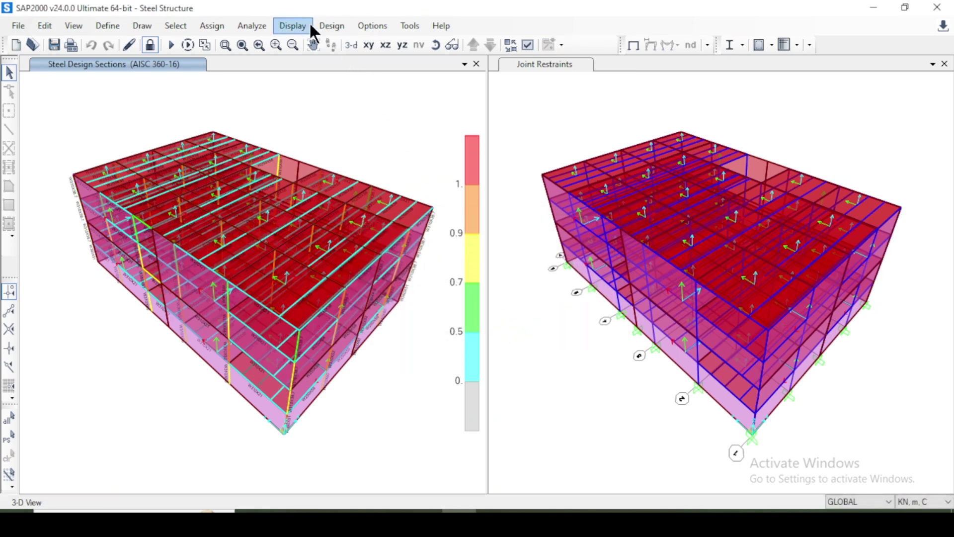
# Verify analysis vs design sections, which finds 540 differing frames, and decline selecting them.
pyautogui.click(330, 25)
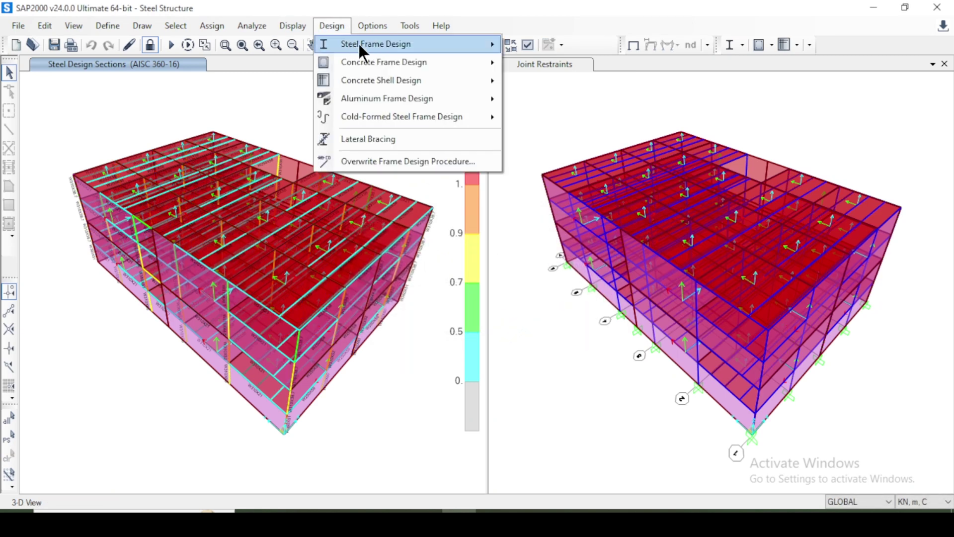
pyautogui.moveTo(359, 43)
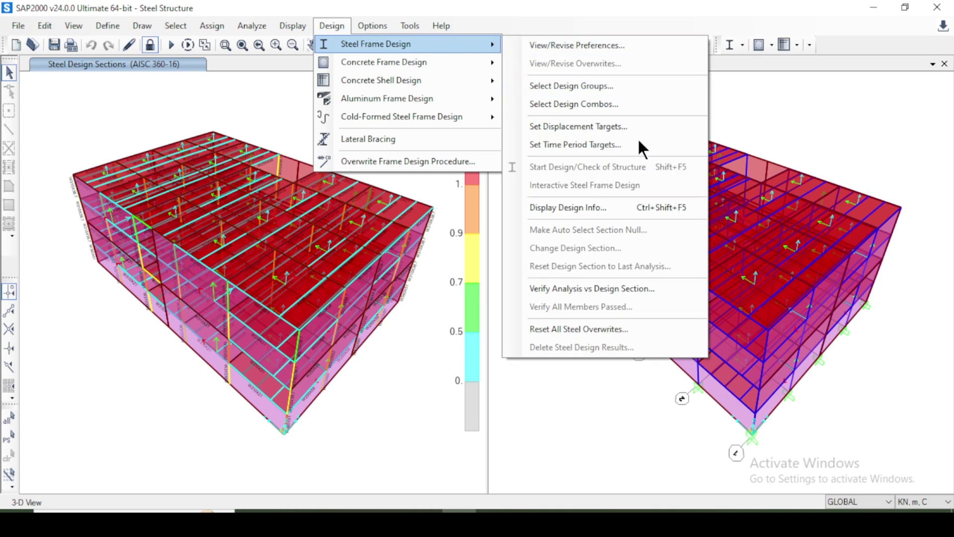
pyautogui.click(617, 292)
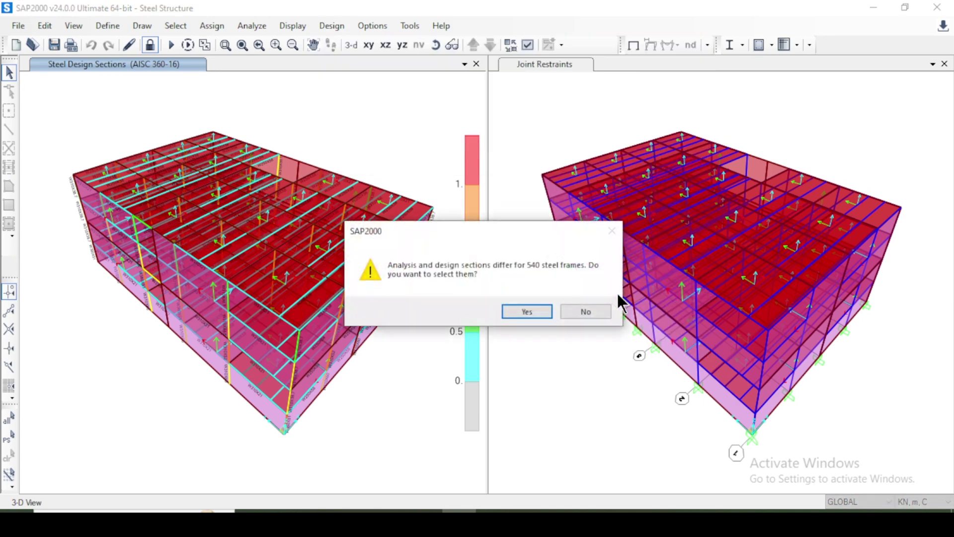
pyautogui.click(526, 312)
pyautogui.click(492, 316)
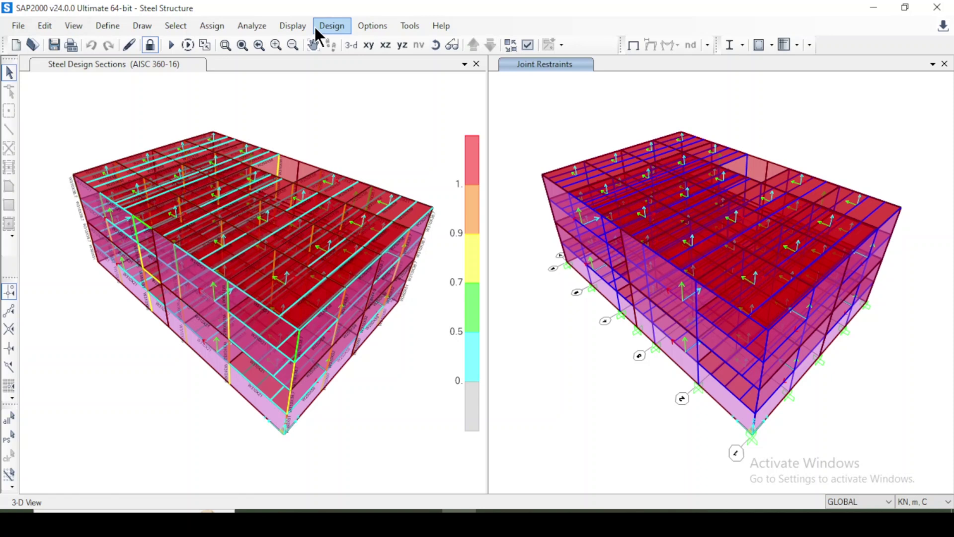
# Rerun the analysis and verify that analysis and design sections match for all steel frames.
pyautogui.click(386, 286)
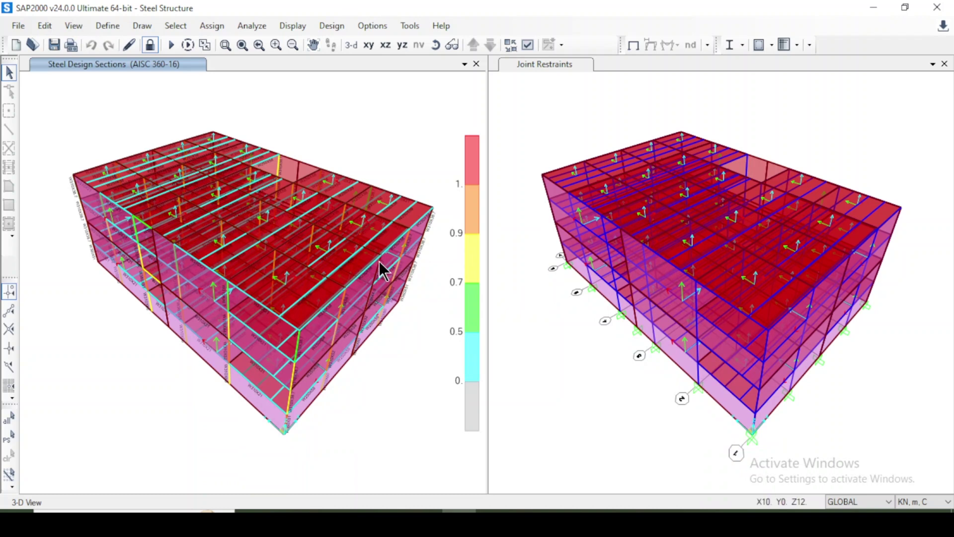
pyautogui.click(376, 267)
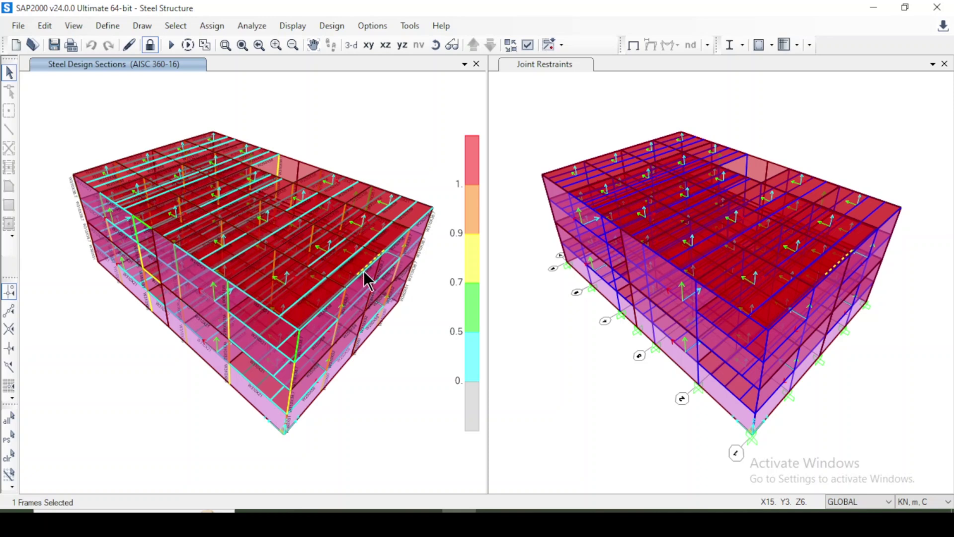
pyautogui.press('F6')
pyautogui.click(337, 25)
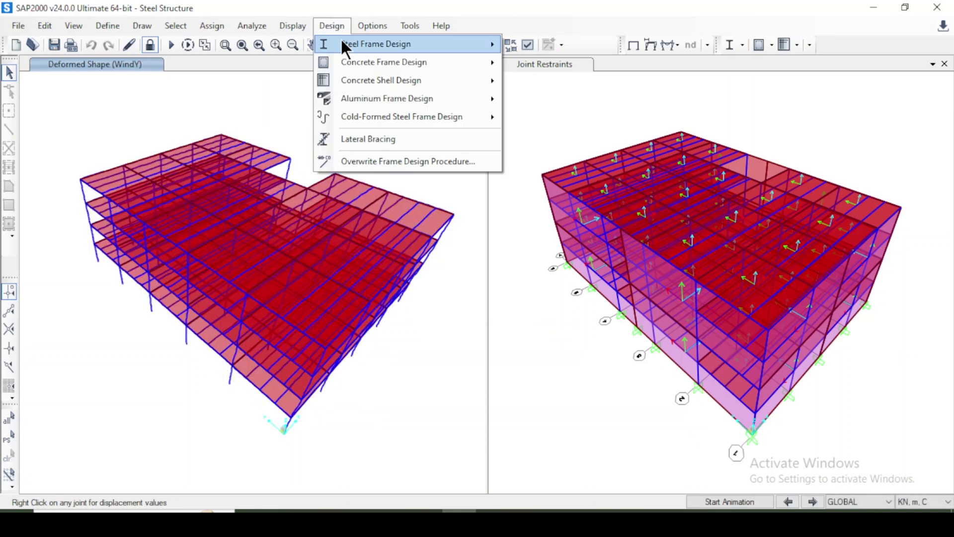
pyautogui.moveTo(381, 44)
pyautogui.click(603, 284)
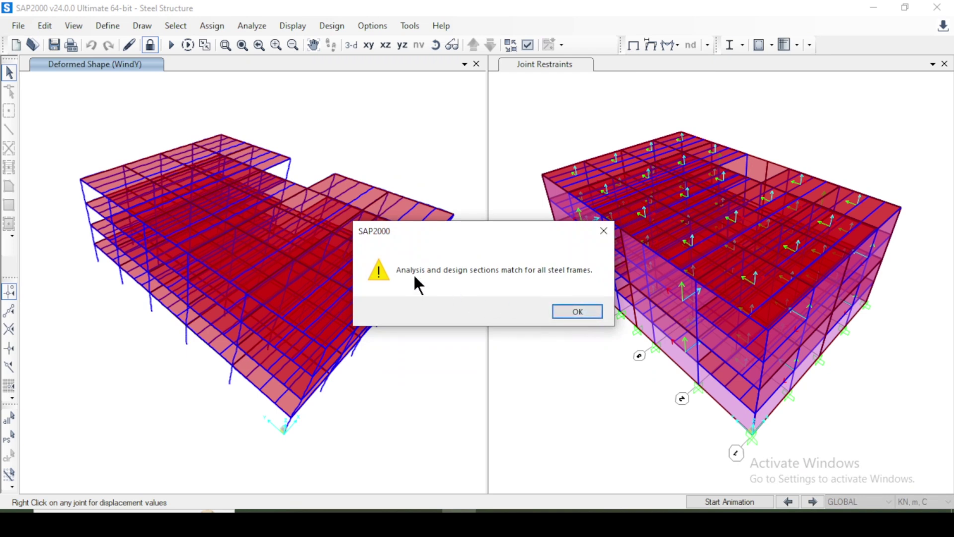
# Dismiss the sections-match message and rerun the steel design check.
pyautogui.click(574, 310)
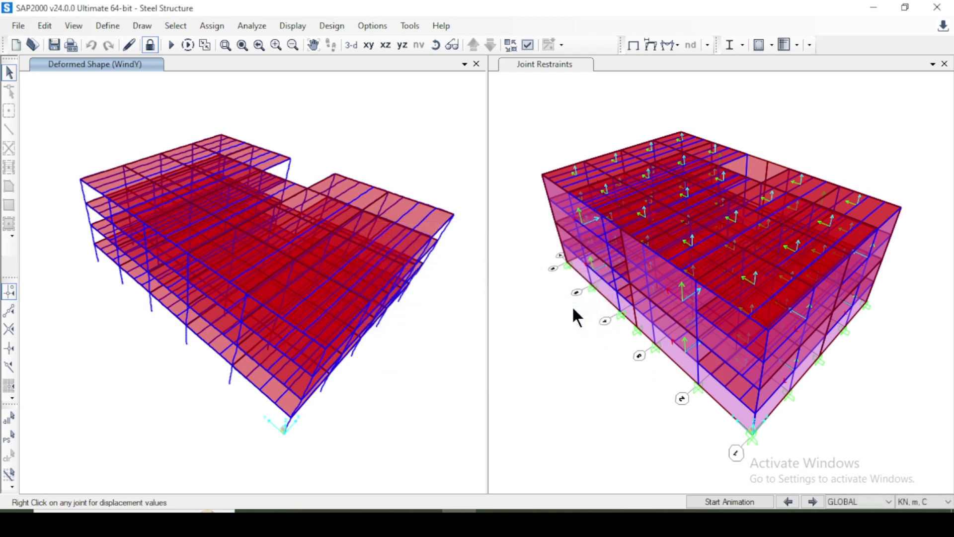
pyautogui.click(332, 26)
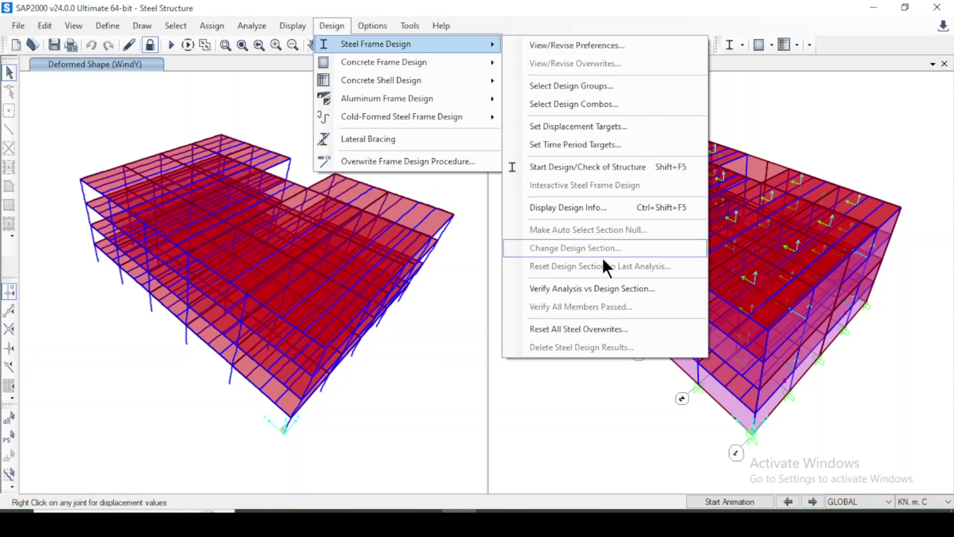
pyautogui.click(604, 166)
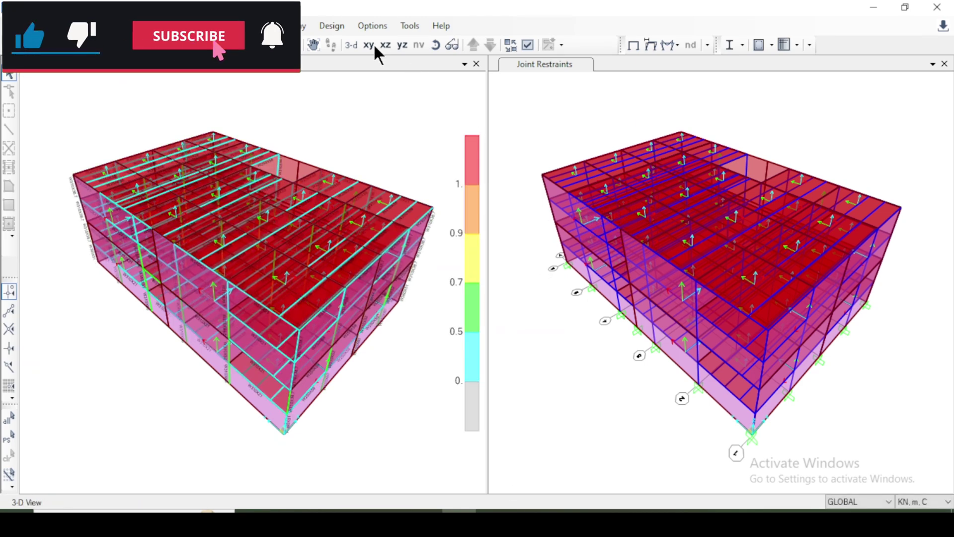
# Verify all members passed and acknowledge the all-frames-passed message.
pyautogui.click(340, 25)
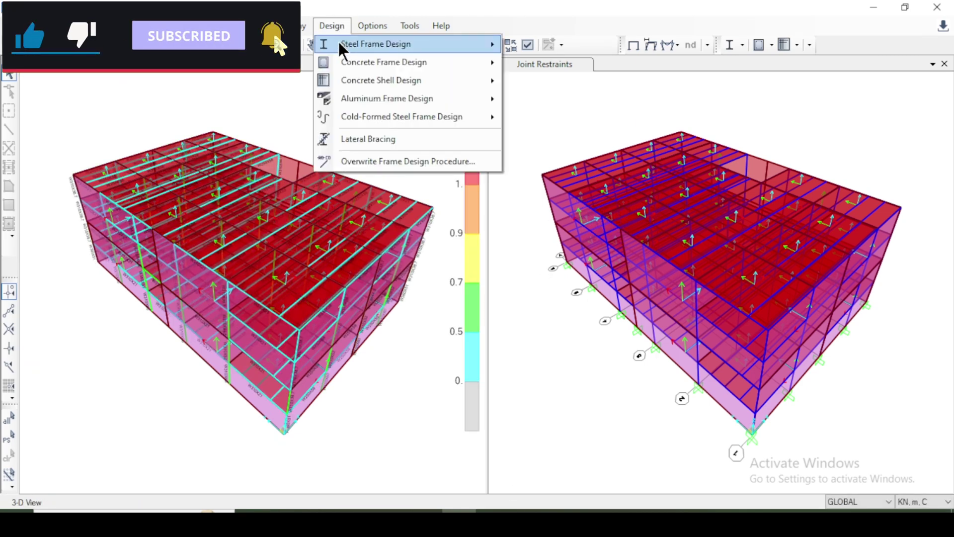
pyautogui.moveTo(339, 44)
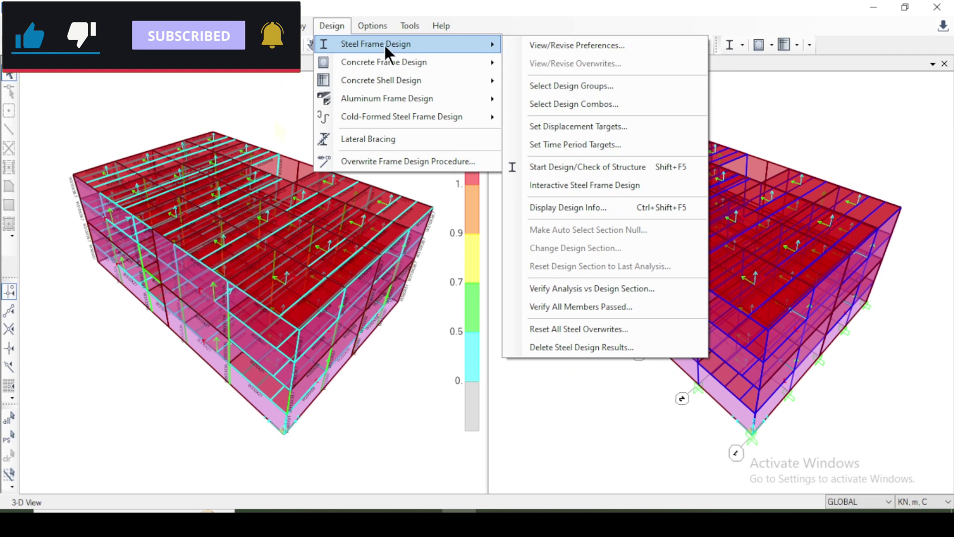
pyautogui.click(640, 306)
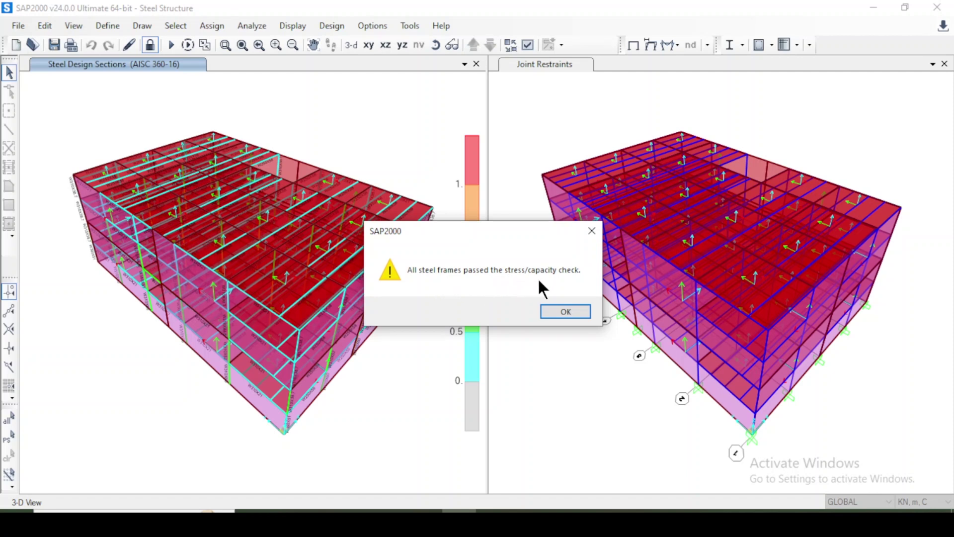
pyautogui.click(566, 311)
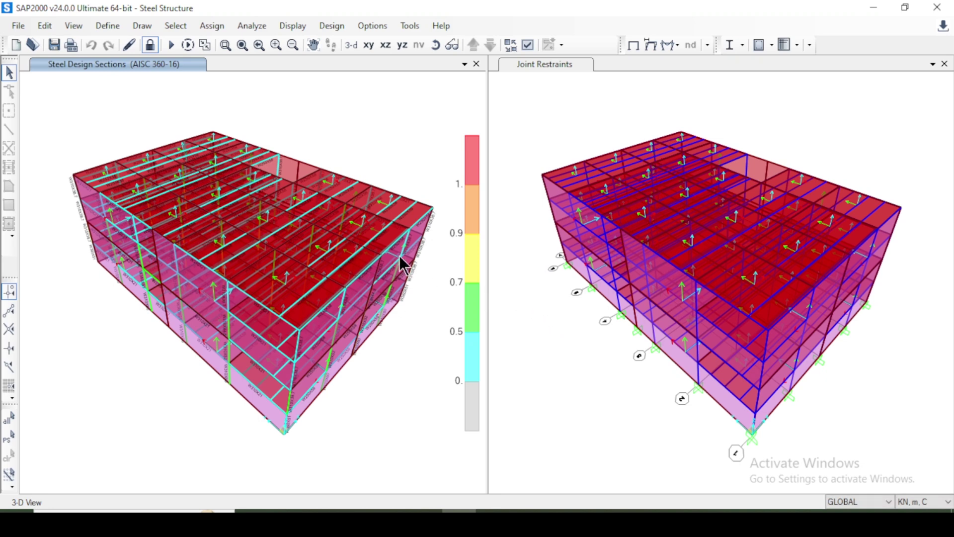
# Open the stress check results and detailed report for beam frame 328.
pyautogui.click(391, 245)
pyautogui.click(398, 241)
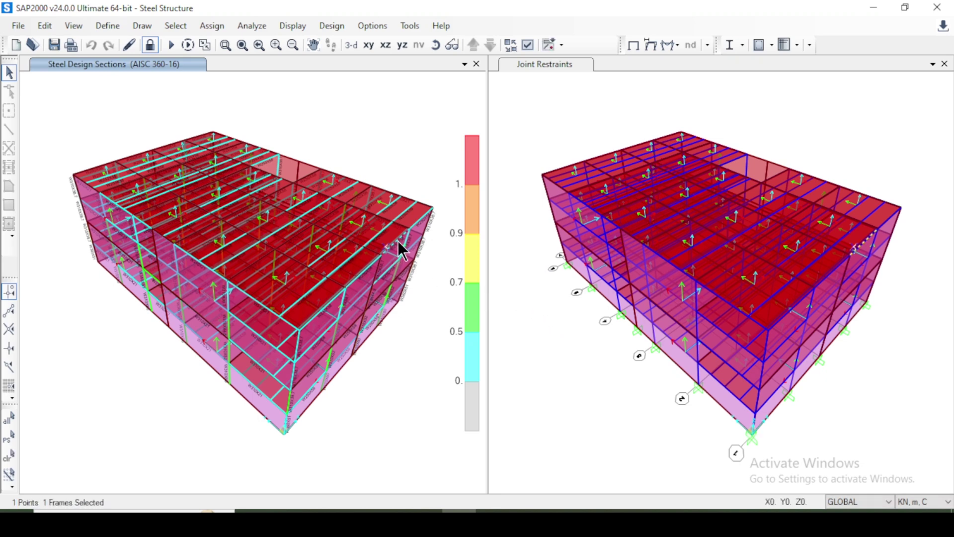
pyautogui.rightClick(397, 240)
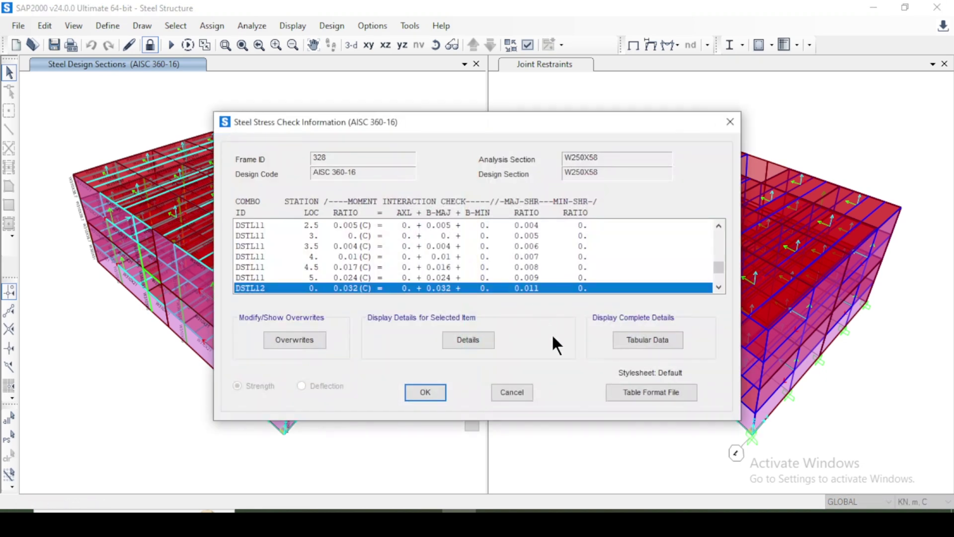
pyautogui.click(468, 340)
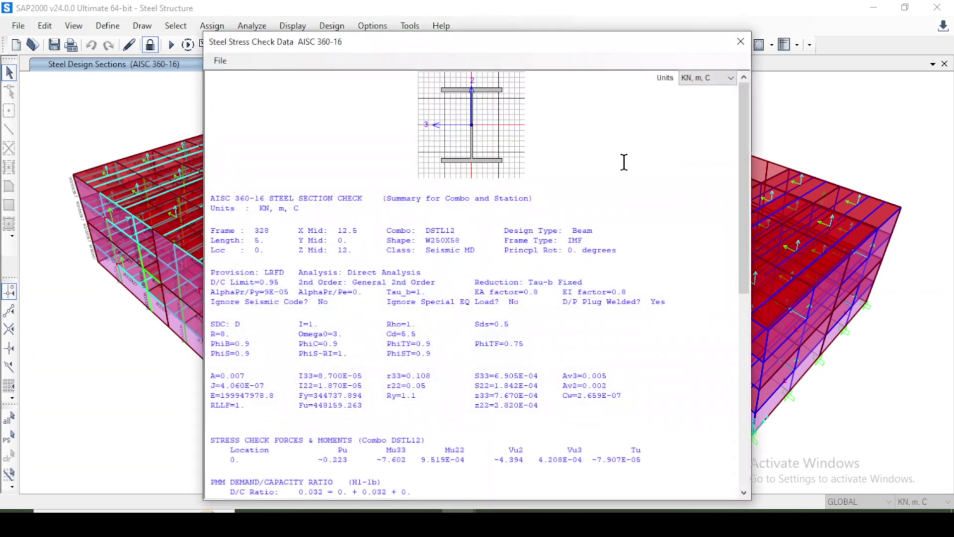
pyautogui.click(740, 41)
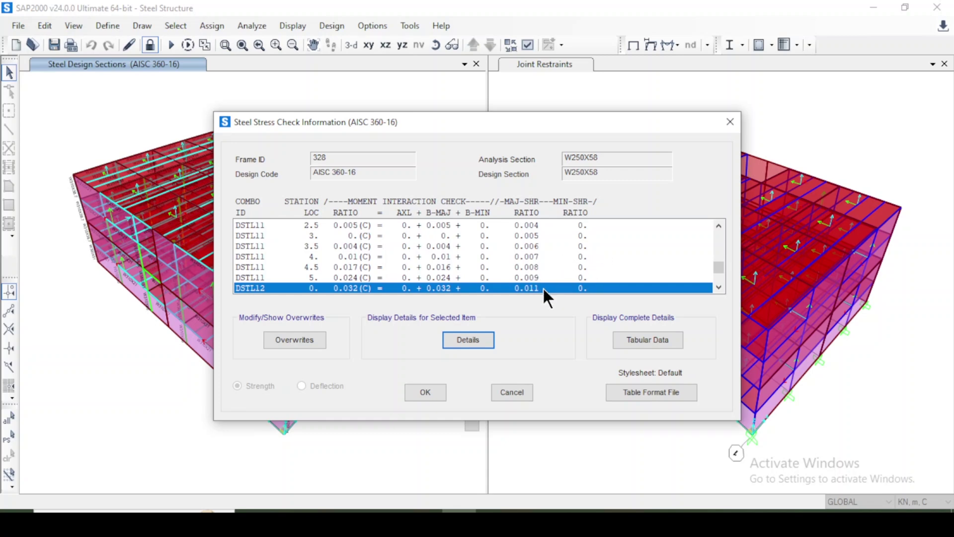
# Reopen frame 328's detailed report and scroll through its STEEL SECTION CHECK data.
pyautogui.click(472, 340)
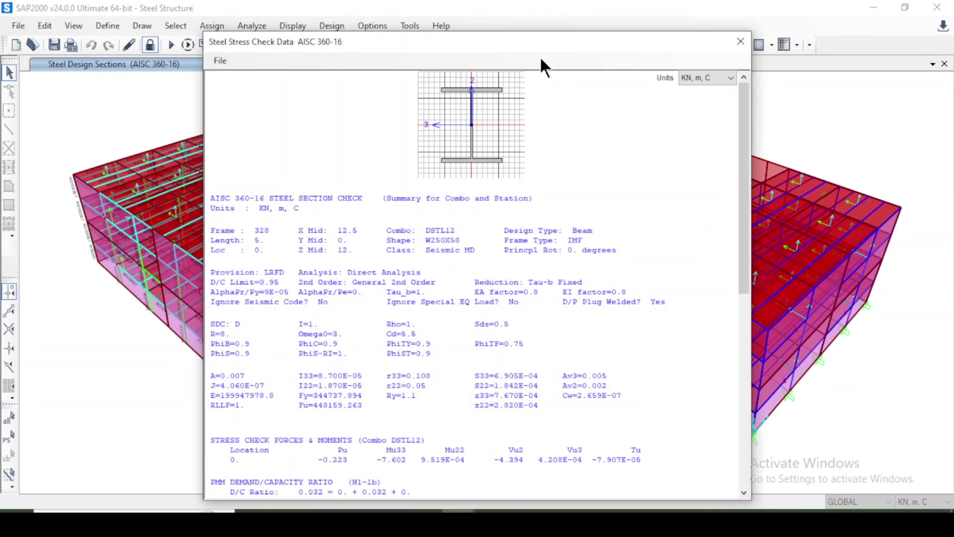
pyautogui.moveTo(538, 49); pyautogui.dragTo(536, 35)
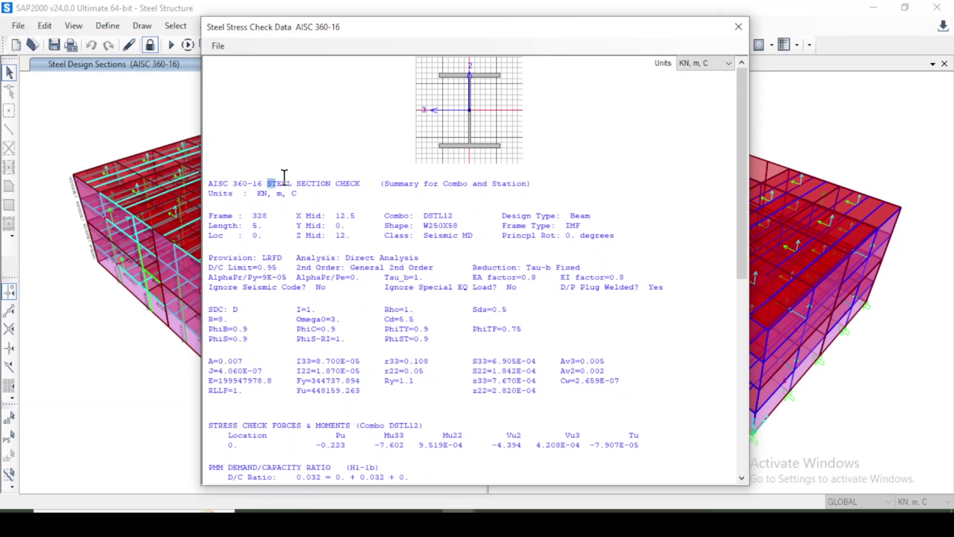
pyautogui.moveTo(268, 183); pyautogui.dragTo(345, 179)
pyautogui.click(356, 184)
pyautogui.scroll(-13, 400, 277)
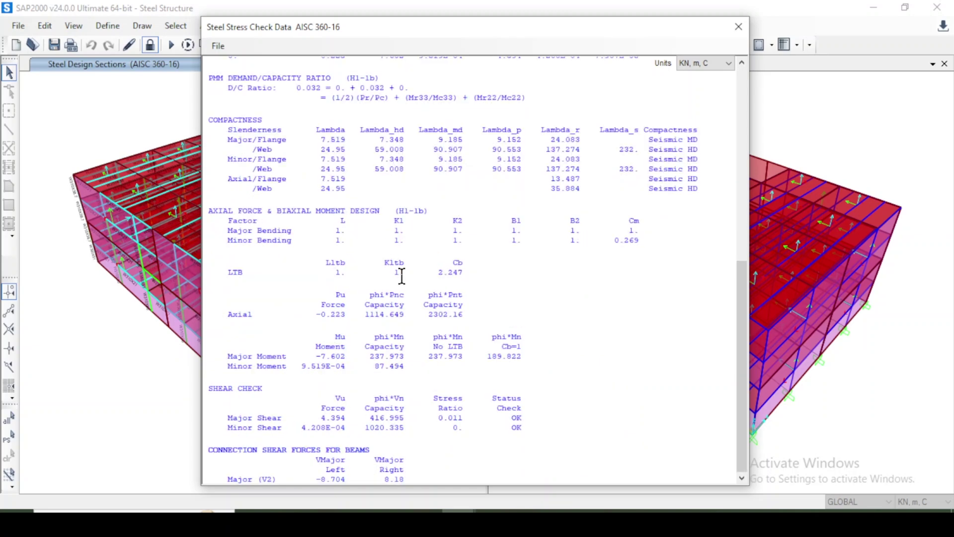
pyautogui.scroll(13, 400, 277)
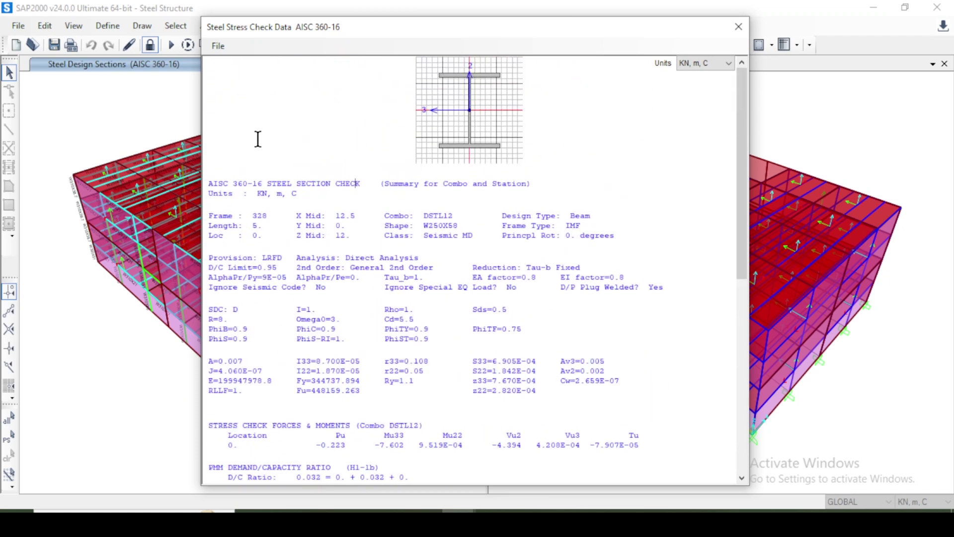
# Check Print Setup with Microsoft Print to PDF, cancel, then close the report and summary.
pyautogui.click(218, 45)
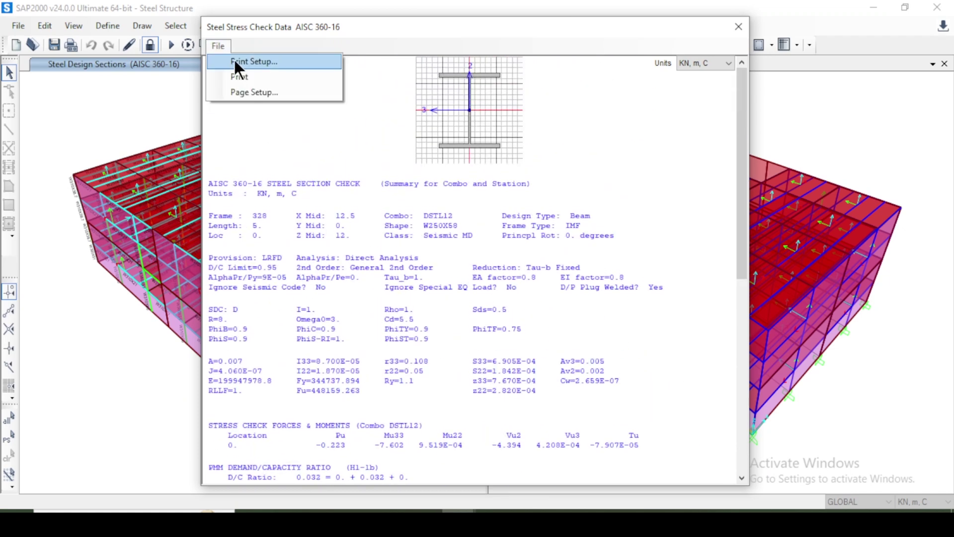
pyautogui.click(234, 61)
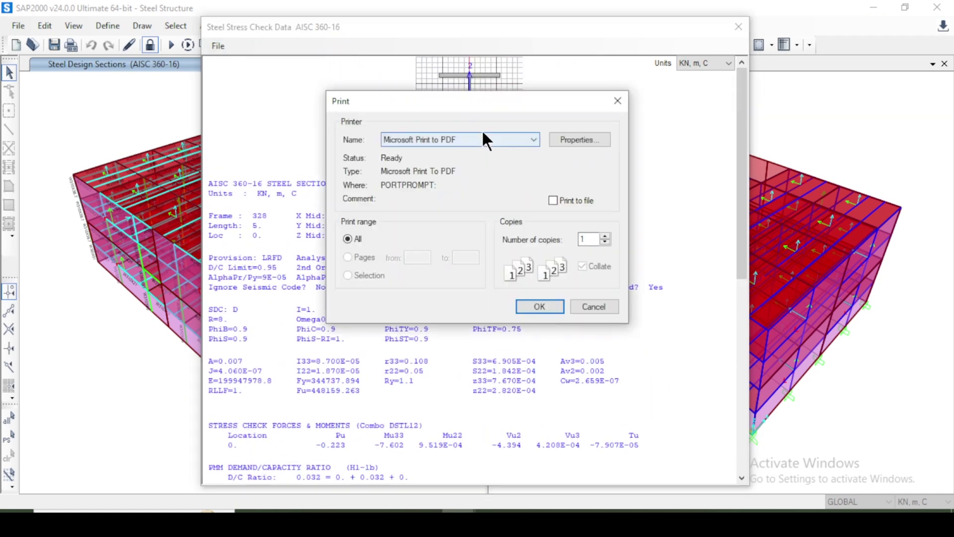
pyautogui.click(478, 143)
pyautogui.click(479, 144)
pyautogui.click(613, 307)
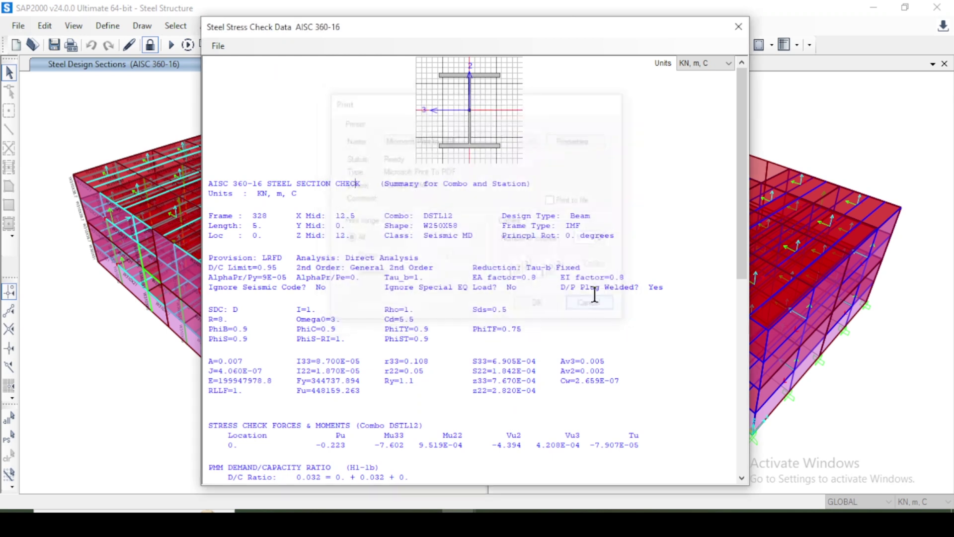
pyautogui.click(217, 46)
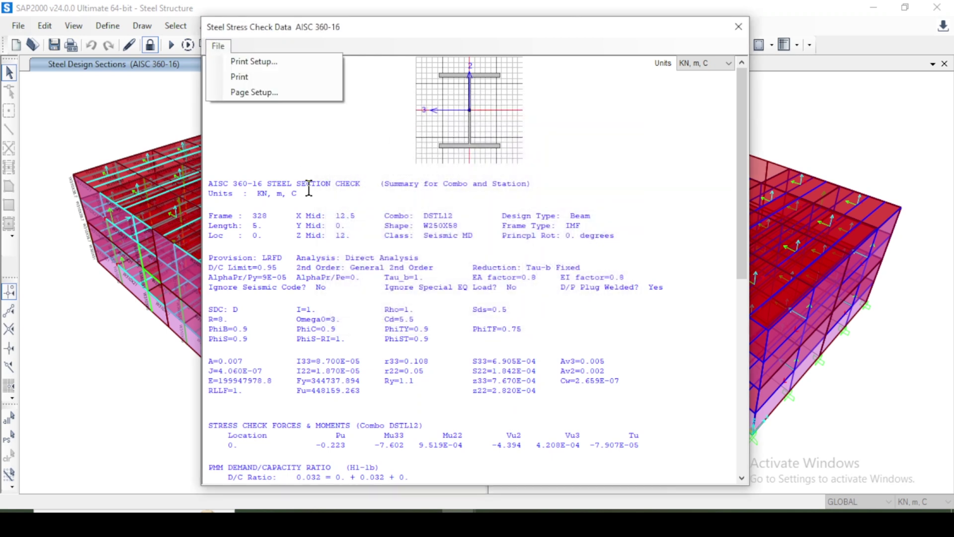
pyautogui.click(359, 175)
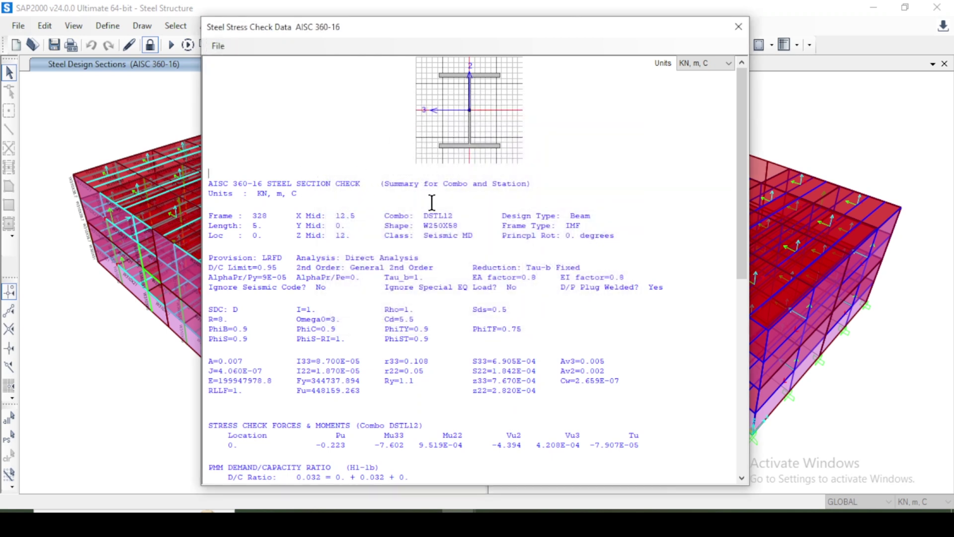
pyautogui.click(738, 26)
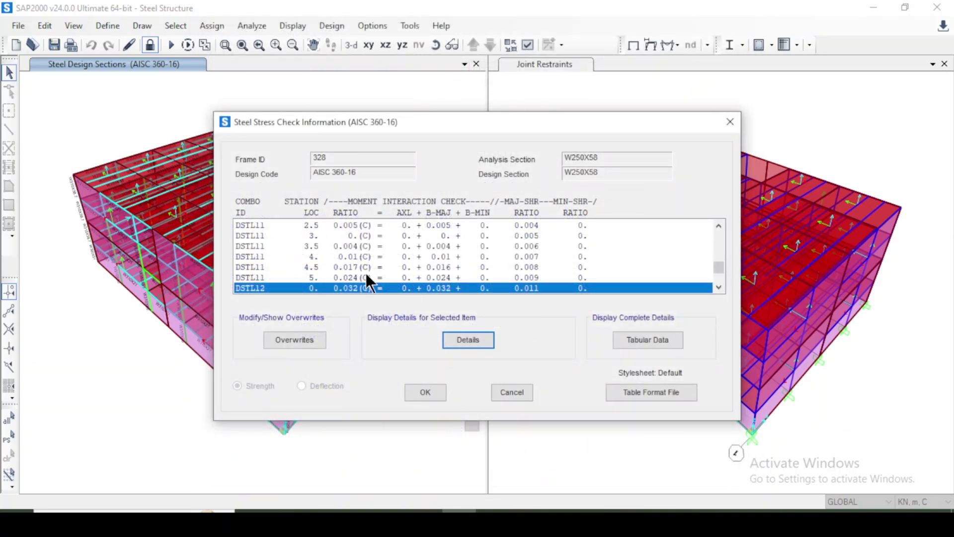
pyautogui.click(365, 246)
pyautogui.click(425, 392)
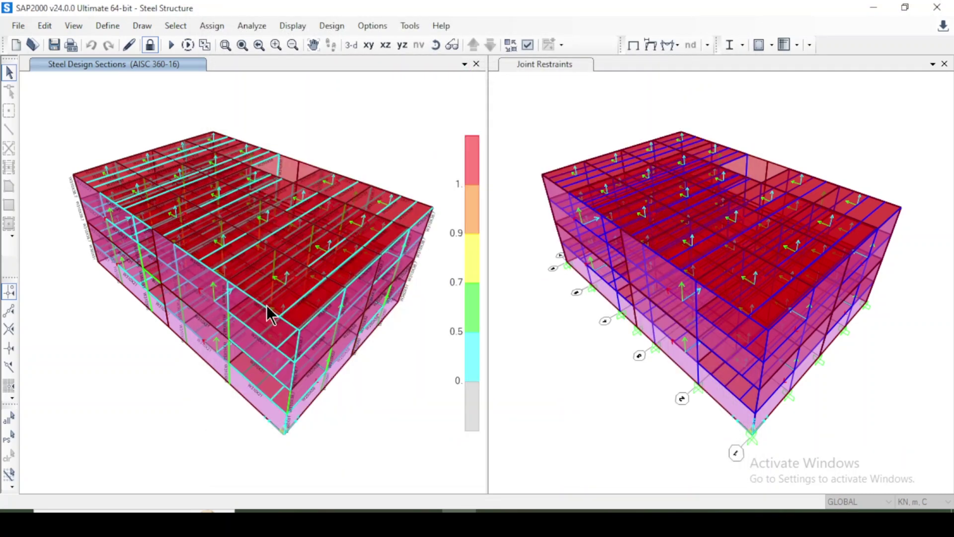
# Review frame 668's stress check and detailed report: W250X58, D/C 0.012 under DSTL1.
pyautogui.click(270, 306)
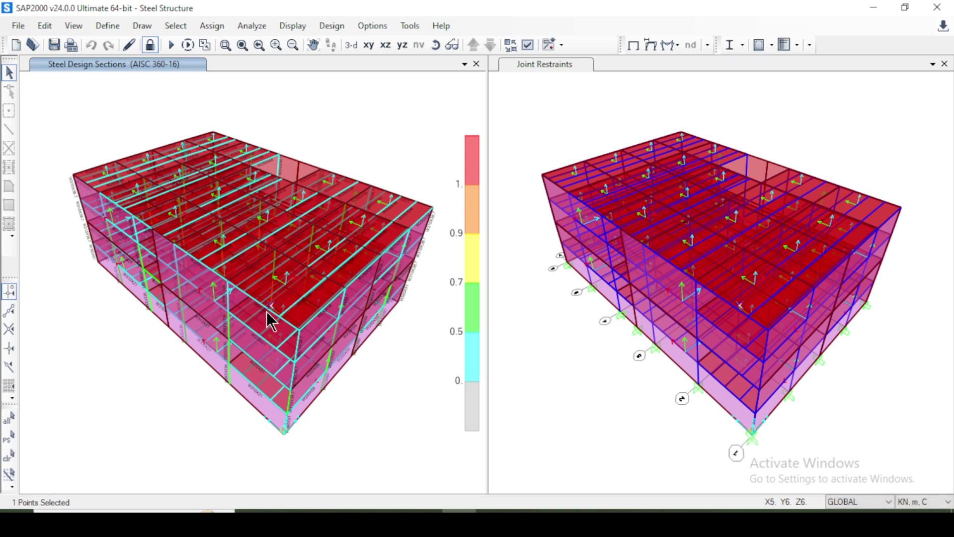
pyautogui.click(268, 309)
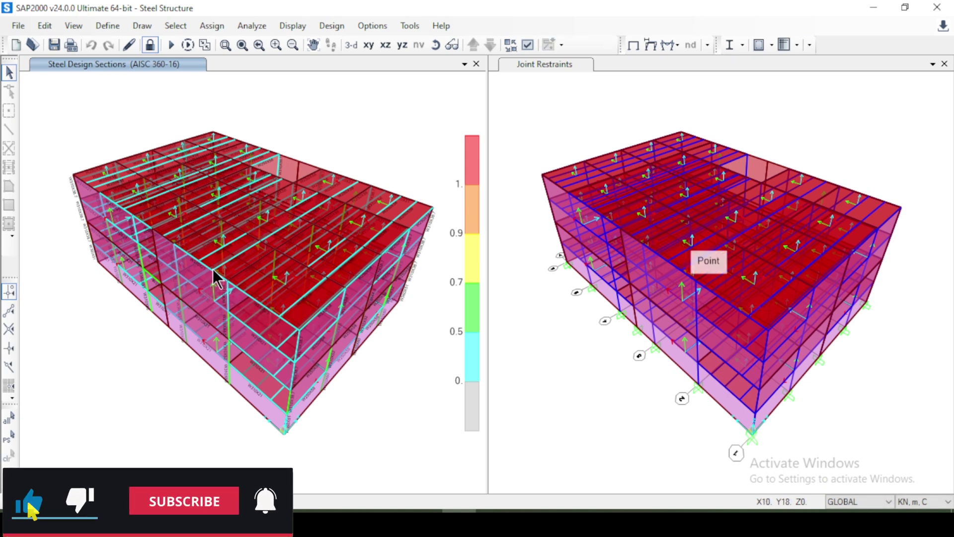
pyautogui.keyDown('shift'); pyautogui.moveTo(210, 273); pyautogui.dragTo(317, 399, button='middle'); pyautogui.keyUp('shift')
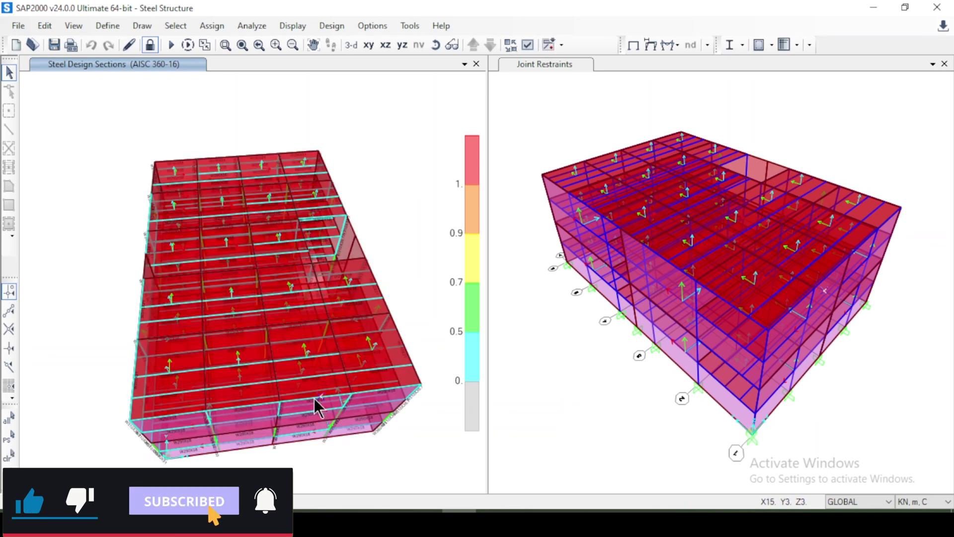
pyautogui.rightClick(317, 400)
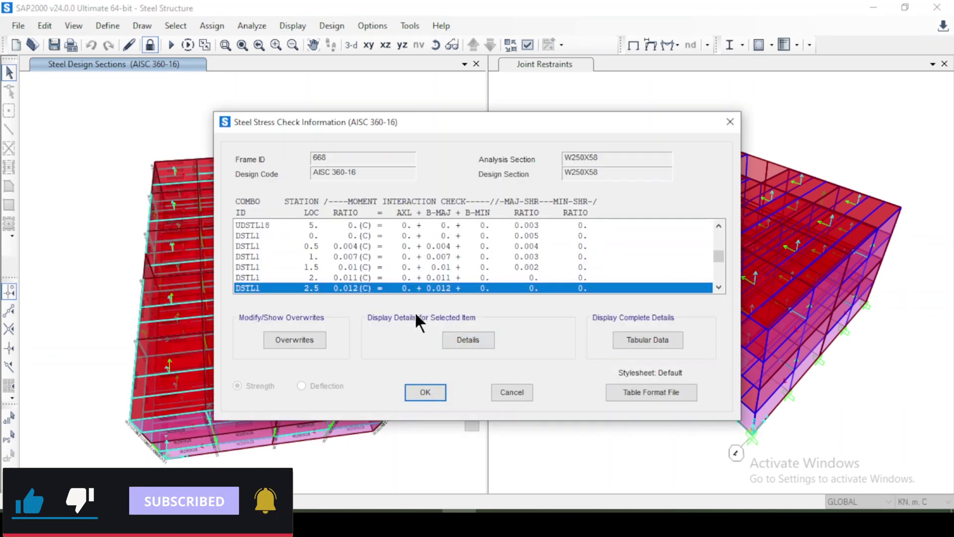
pyautogui.click(468, 343)
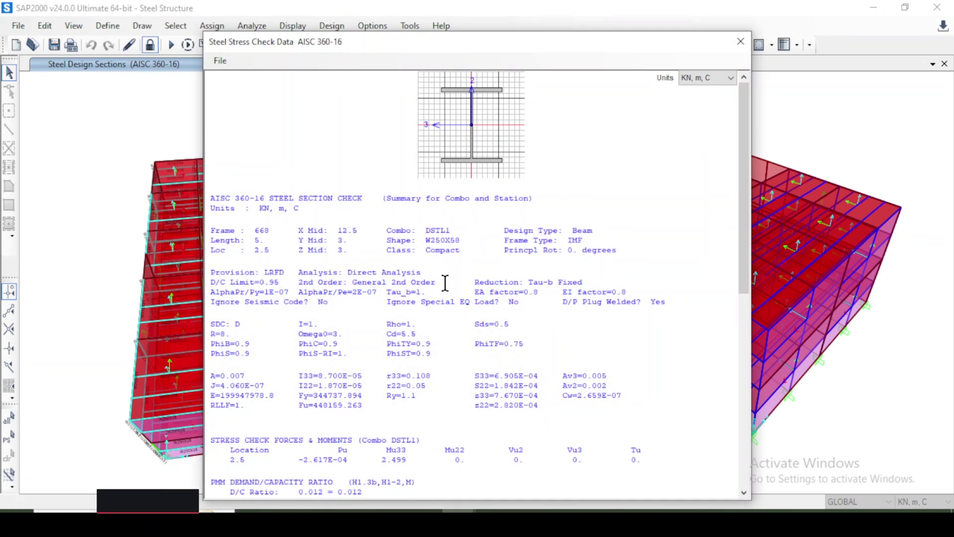
pyautogui.scroll(-10, 448, 270)
pyautogui.press('Escape')
pyautogui.press('Escape')
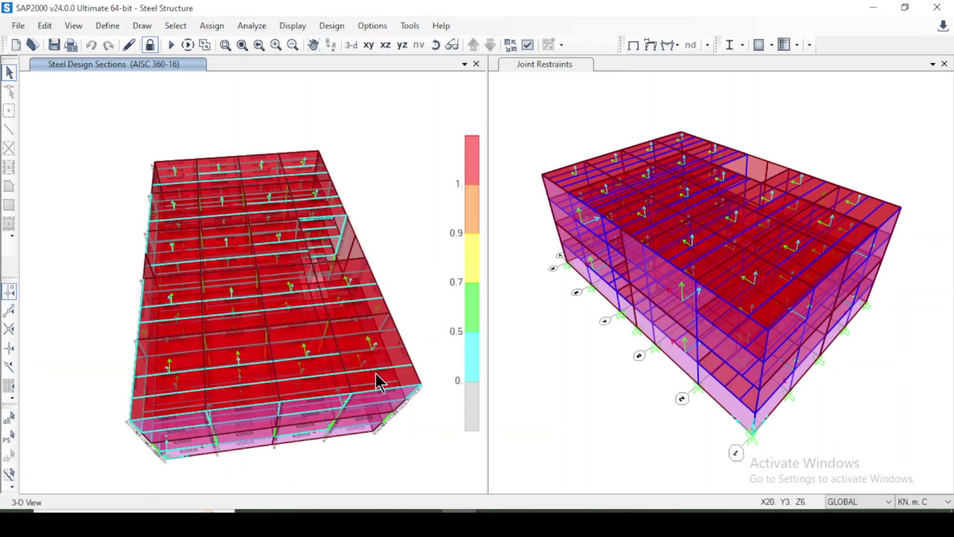
# Show the Z=6 floor plan and zoom in on its beams.
pyautogui.click(368, 45)
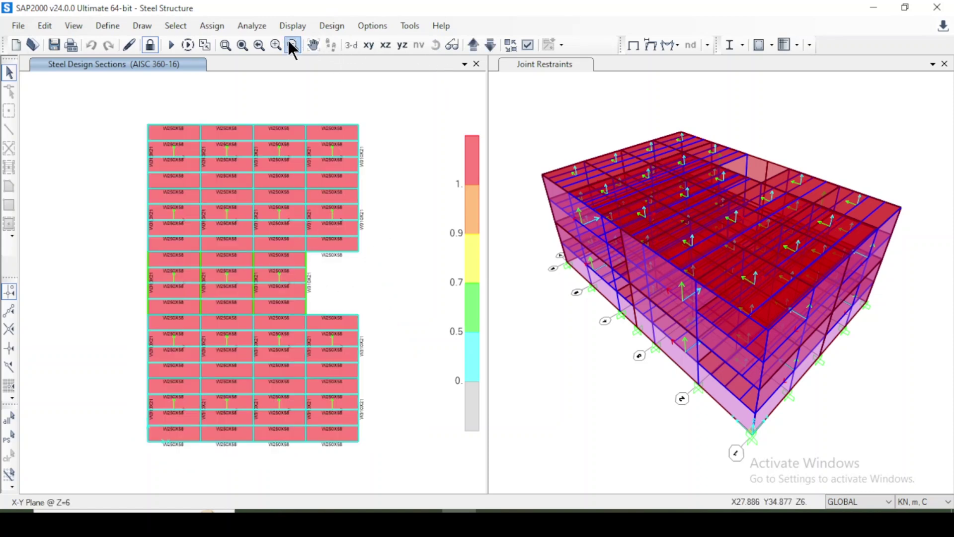
pyautogui.click(276, 45)
pyautogui.click(276, 45)
pyautogui.click(276, 44)
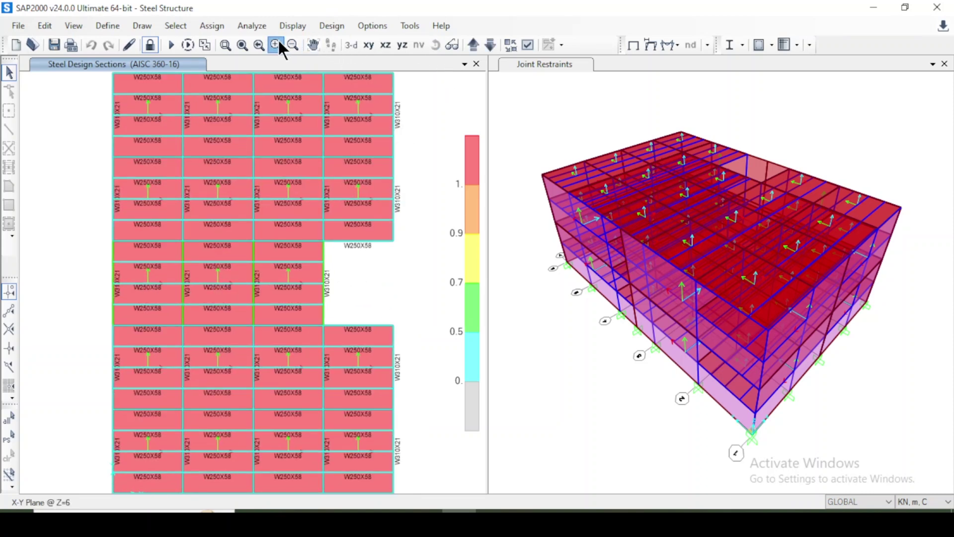
pyautogui.scroll(1, 277, 265)
pyautogui.scroll(1, 277, 268)
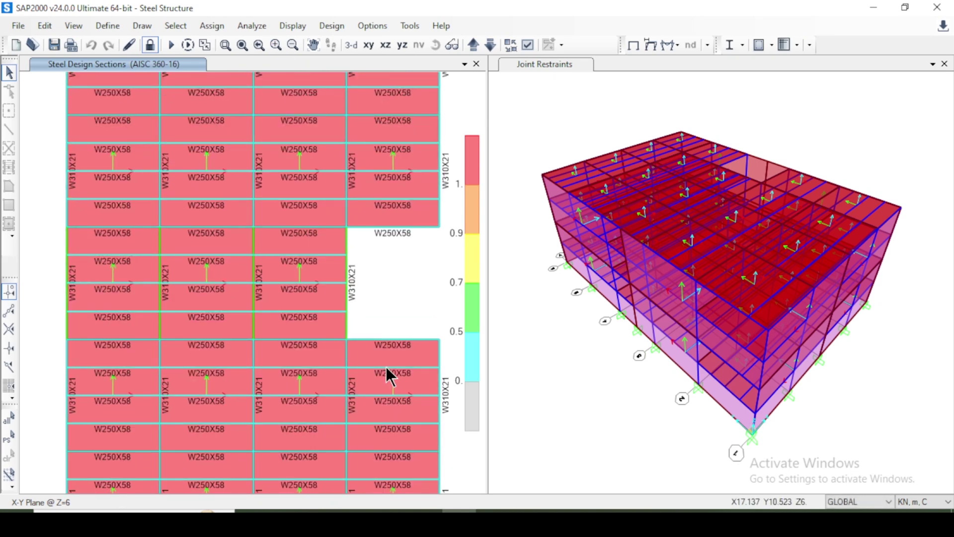
# Review beam 930's detailed AISC 360-16 report (W250X58, D/C 0.012, DSTL1), then close it.
pyautogui.click(386, 368)
pyautogui.rightClick(385, 367)
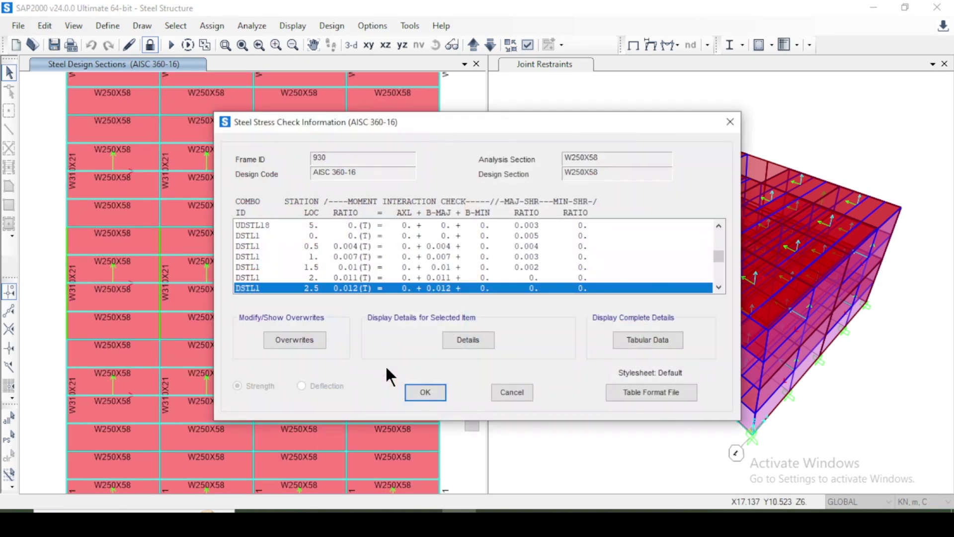
pyautogui.click(469, 338)
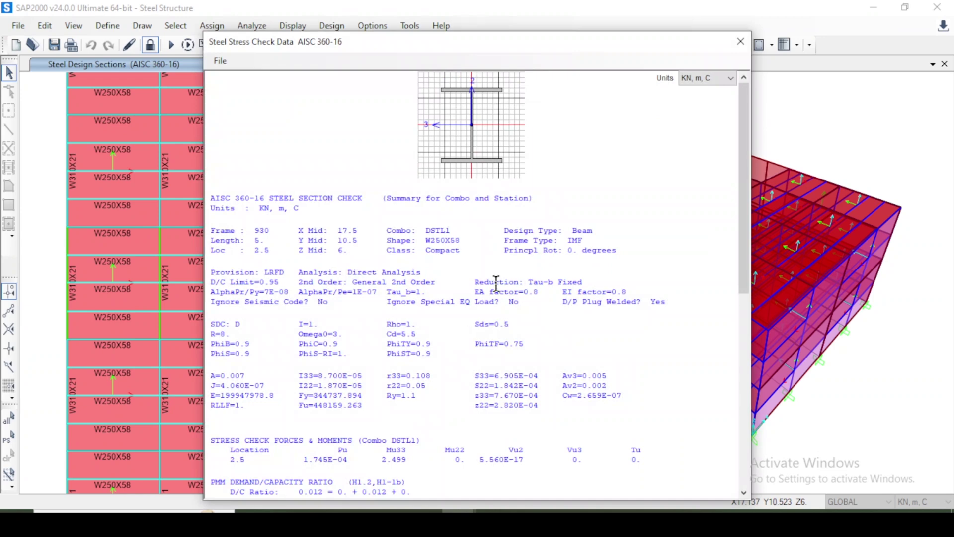
pyautogui.scroll(-10, 412, 279)
pyautogui.scroll(-1, 393, 287)
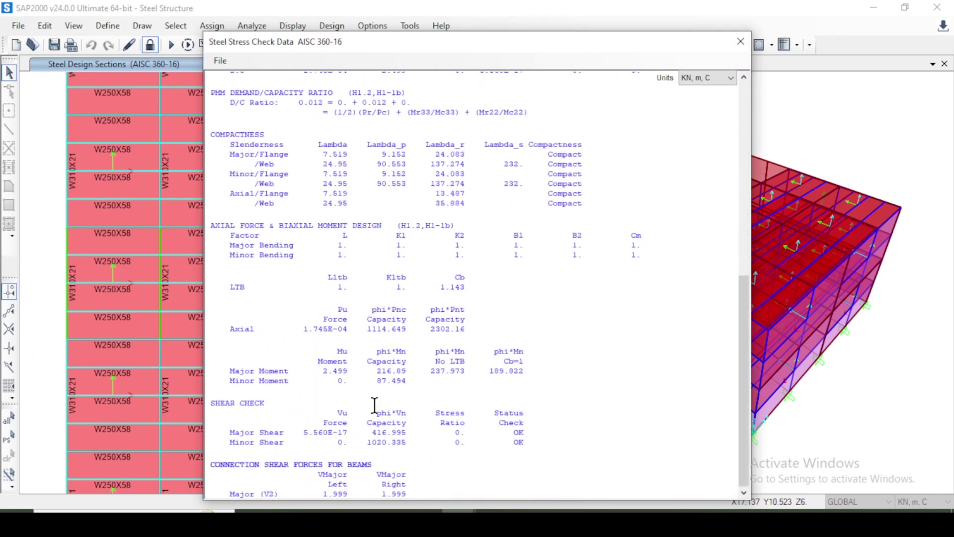
pyautogui.scroll(13, 380, 410)
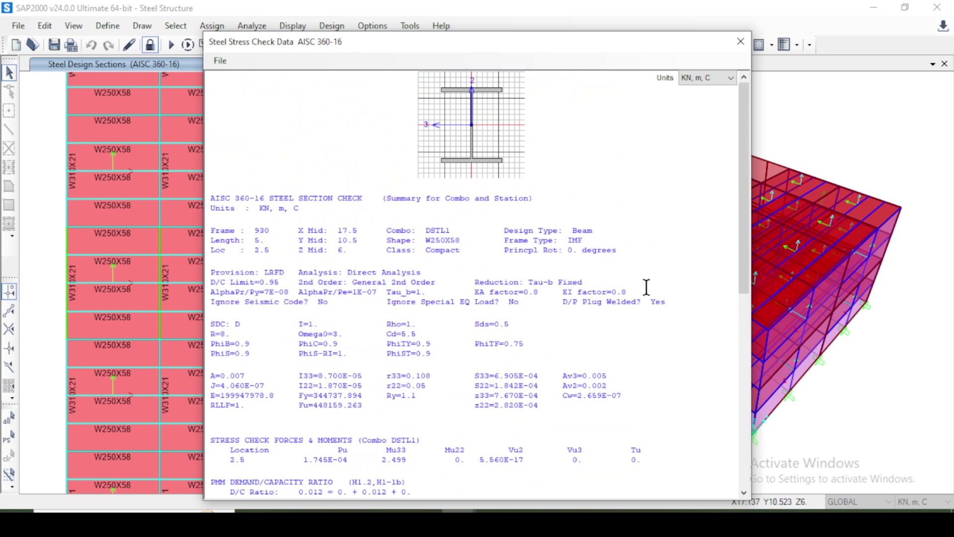
pyautogui.tripleClick(507, 324)
pyautogui.moveTo(476, 312); pyautogui.dragTo(323, 361)
pyautogui.click(367, 378)
pyautogui.press('Escape')
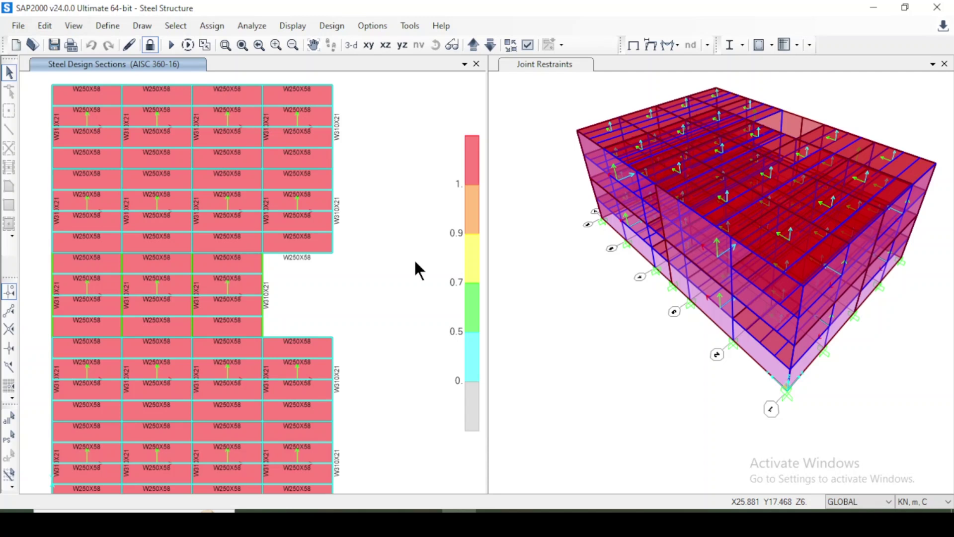
pyautogui.click(109, 26)
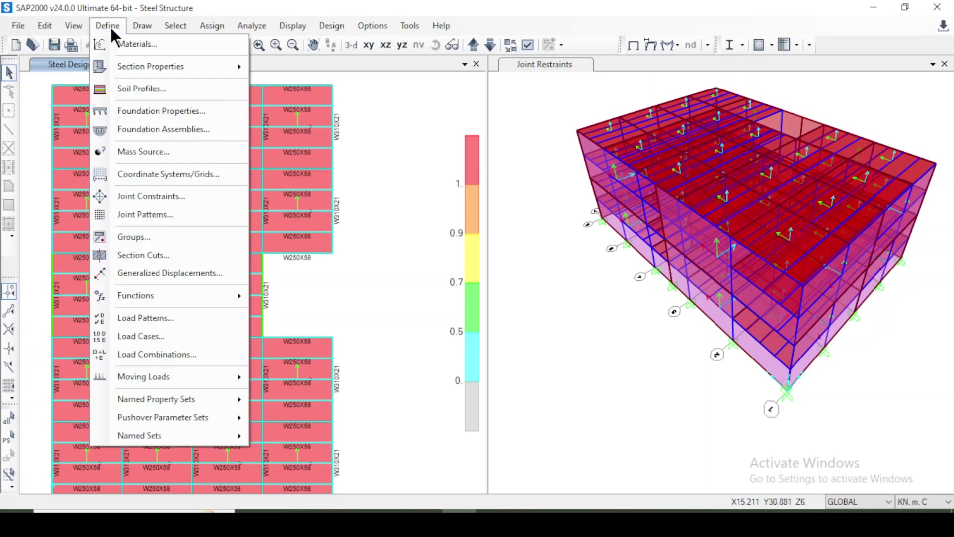
pyautogui.moveTo(182, 69)
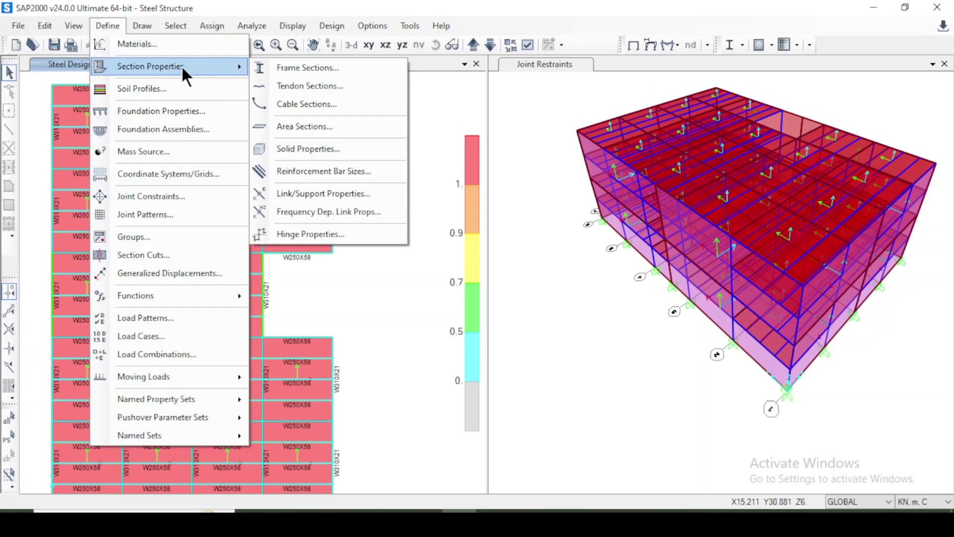
pyautogui.click(350, 70)
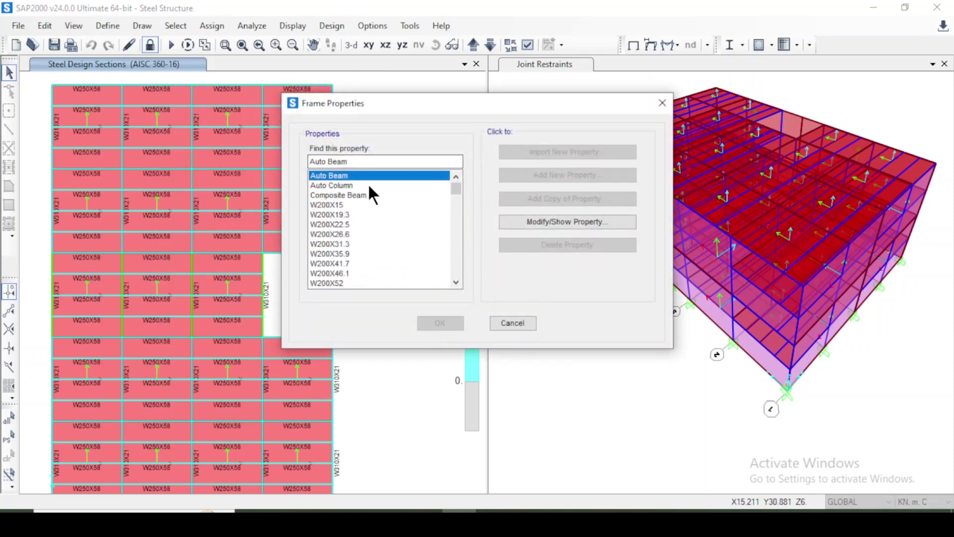
pyautogui.click(532, 222)
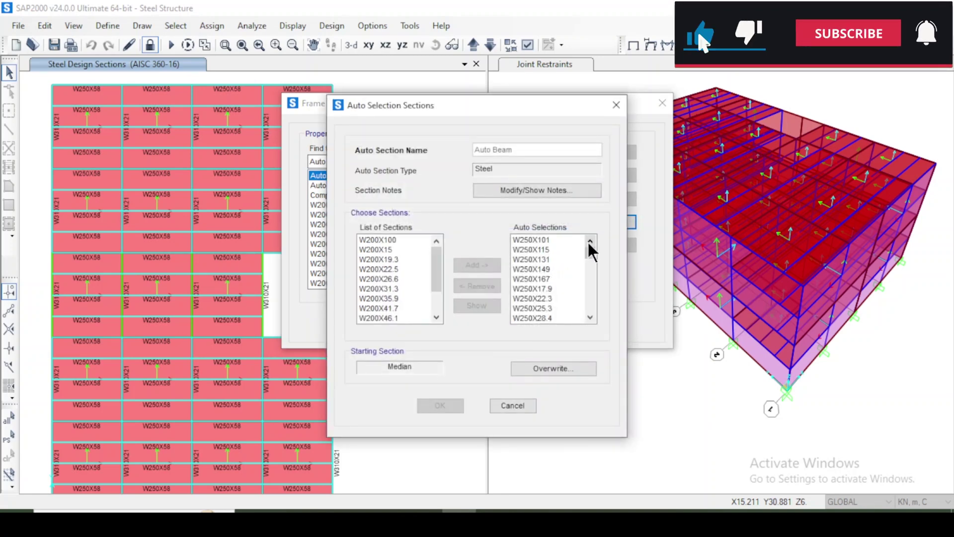
pyautogui.moveTo(588, 252)
pyautogui.mouseDown()
pyautogui.moveTo(592, 282)
pyautogui.moveTo(591, 249)
pyautogui.mouseUp()
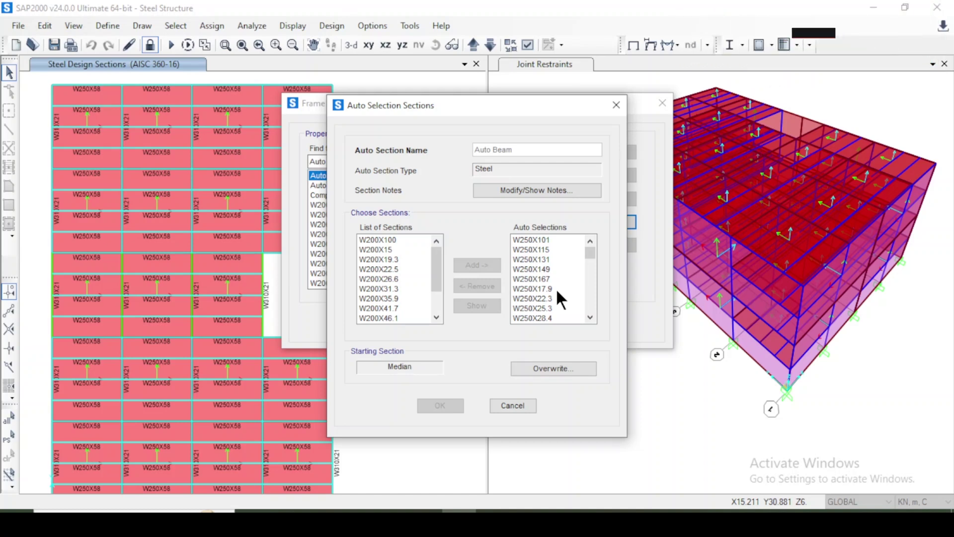
pyautogui.click(516, 405)
pyautogui.click(523, 323)
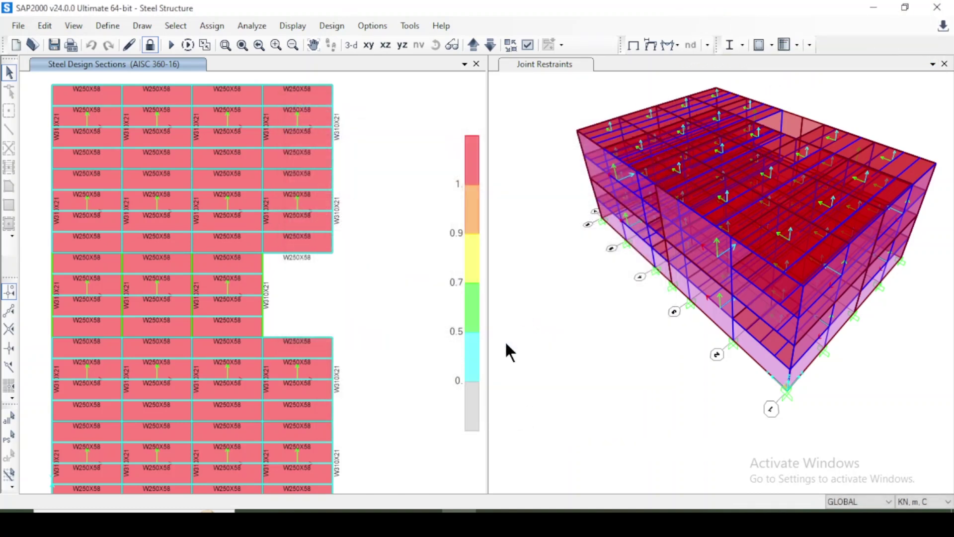